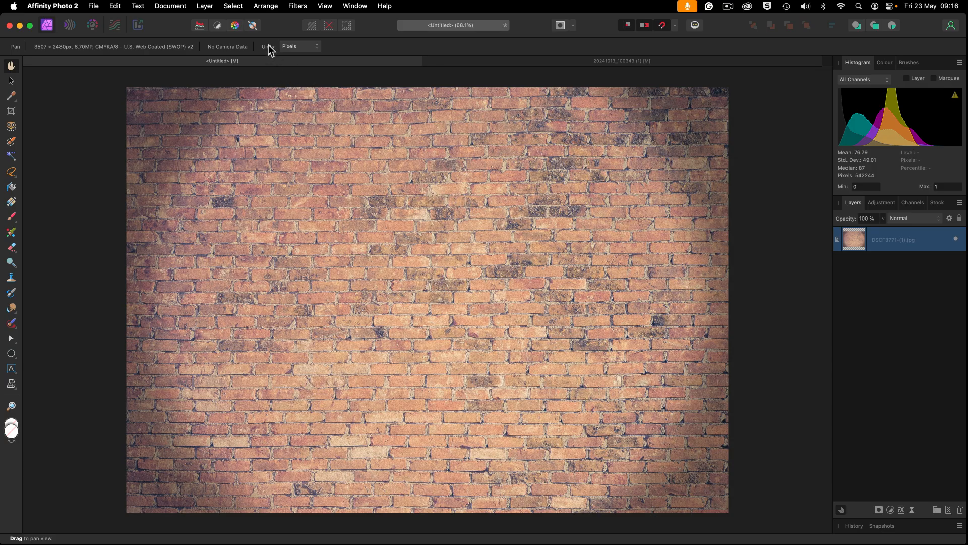
# Set the document units to Pixels.
pyautogui.click(295, 46)
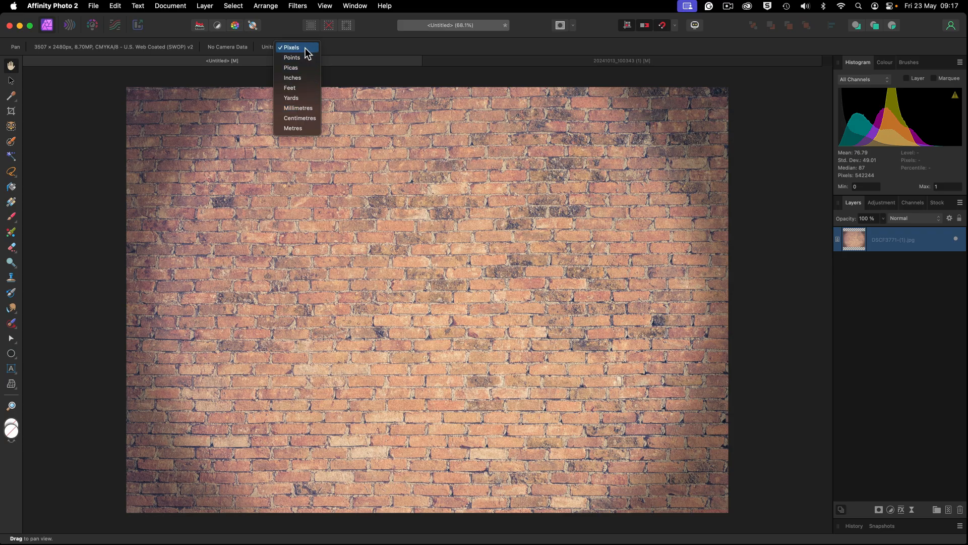
pyautogui.click(305, 48)
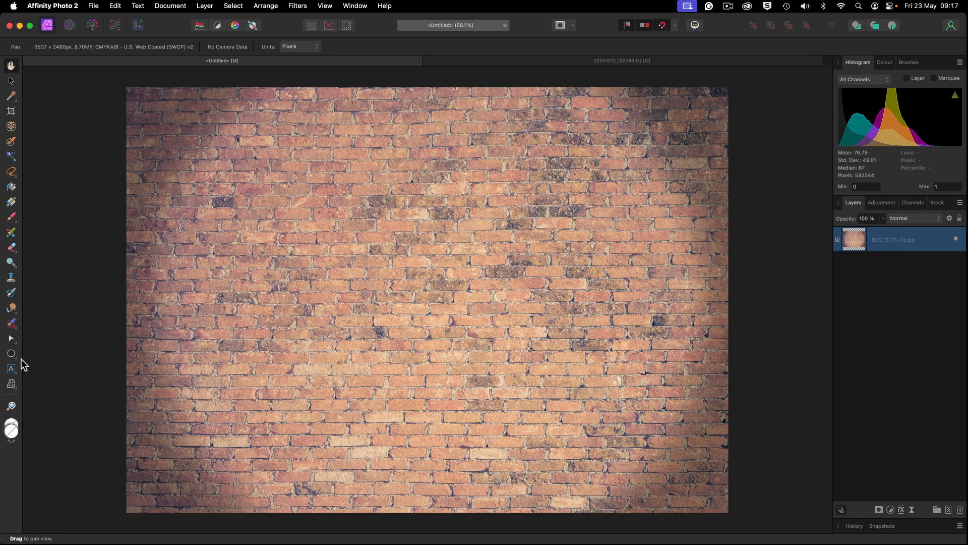
# Add the artistic text "3D Text" in black Arial Regular at about 184 pt over the upper part of the brick wall.
pyautogui.click(10, 371)
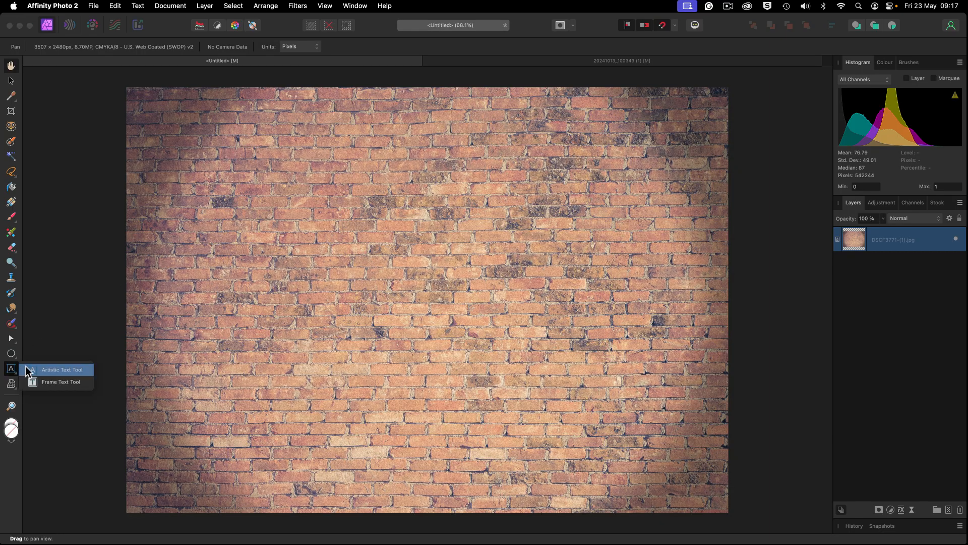
pyautogui.click(40, 370)
pyautogui.moveTo(199, 159); pyautogui.dragTo(258, 253)
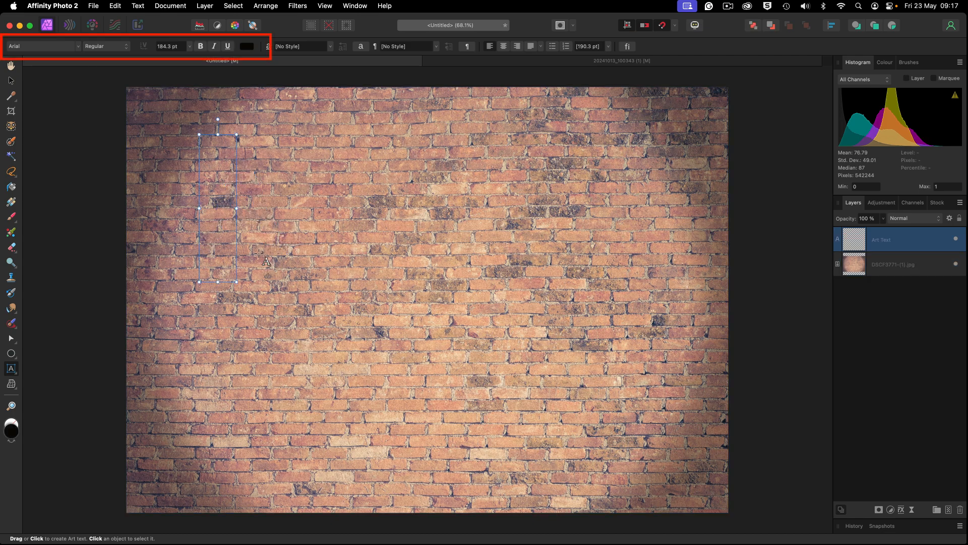
pyautogui.write('3')
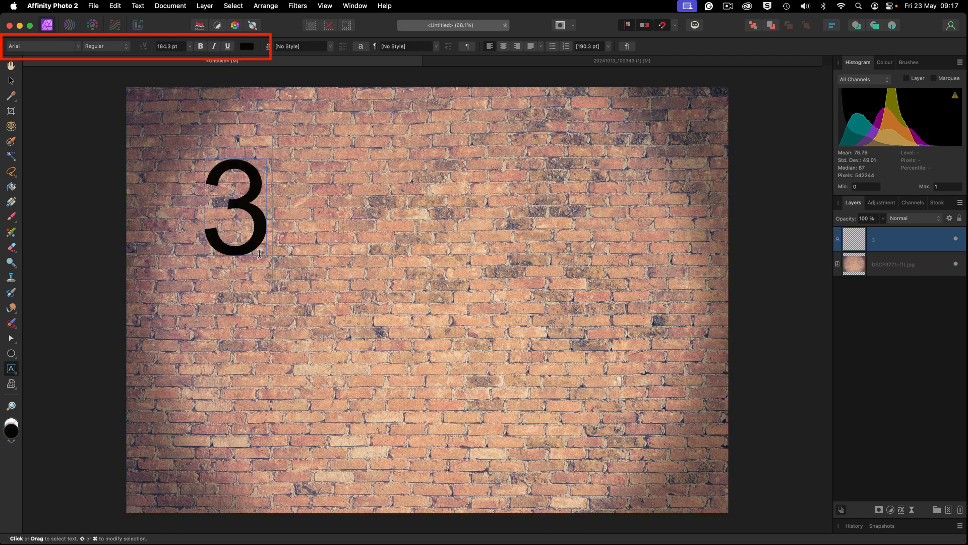
pyautogui.write('D Text')
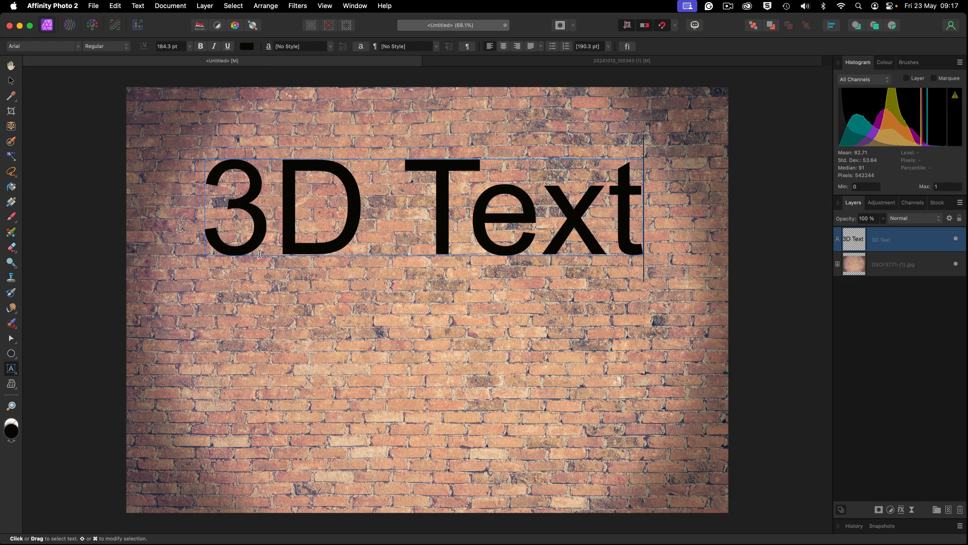
pyautogui.press('Escape')
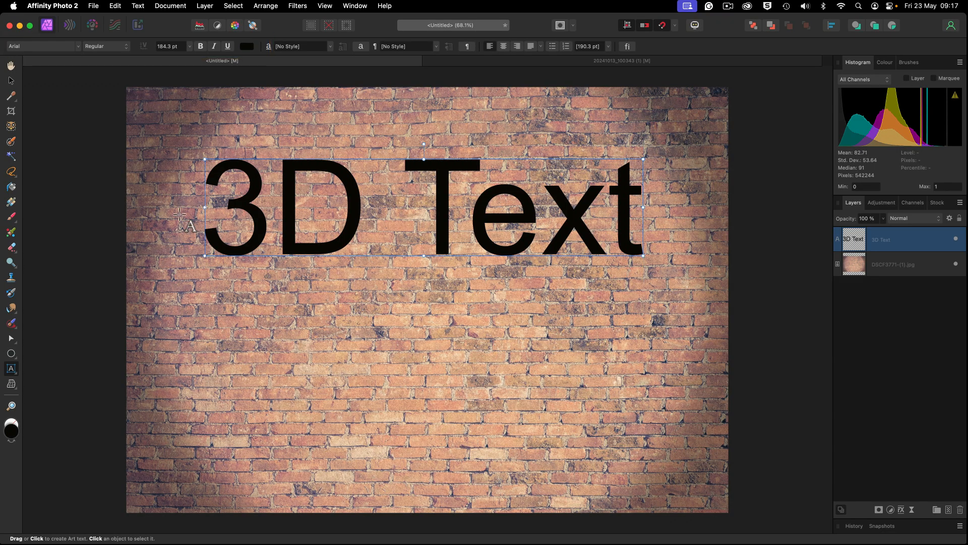
# Enlarge the text to about 210 pt and position it across the middle of the brick wall.
pyautogui.click(11, 80)
pyautogui.moveTo(328, 207); pyautogui.dragTo(344, 244)
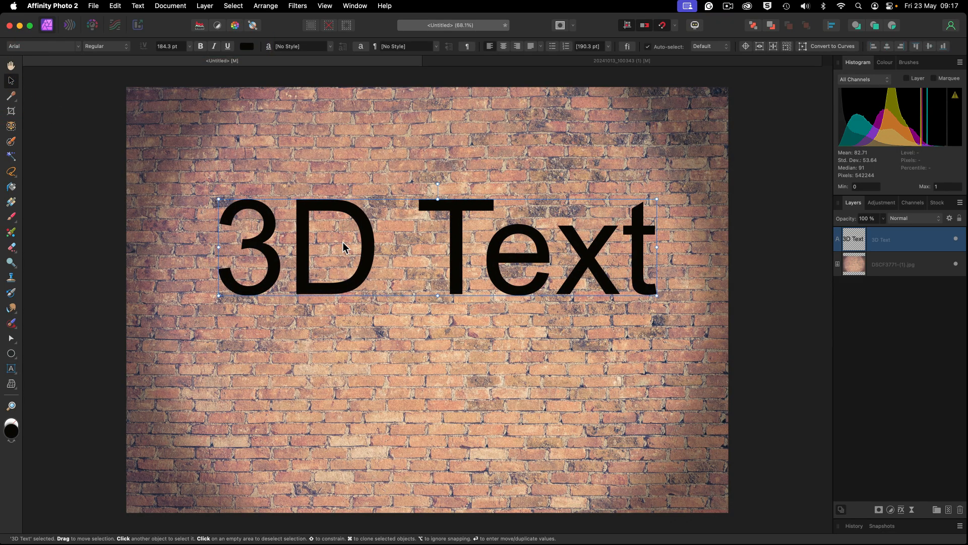
pyautogui.moveTo(220, 297); pyautogui.dragTo(164, 334)
pyautogui.moveTo(294, 278); pyautogui.dragTo(319, 296)
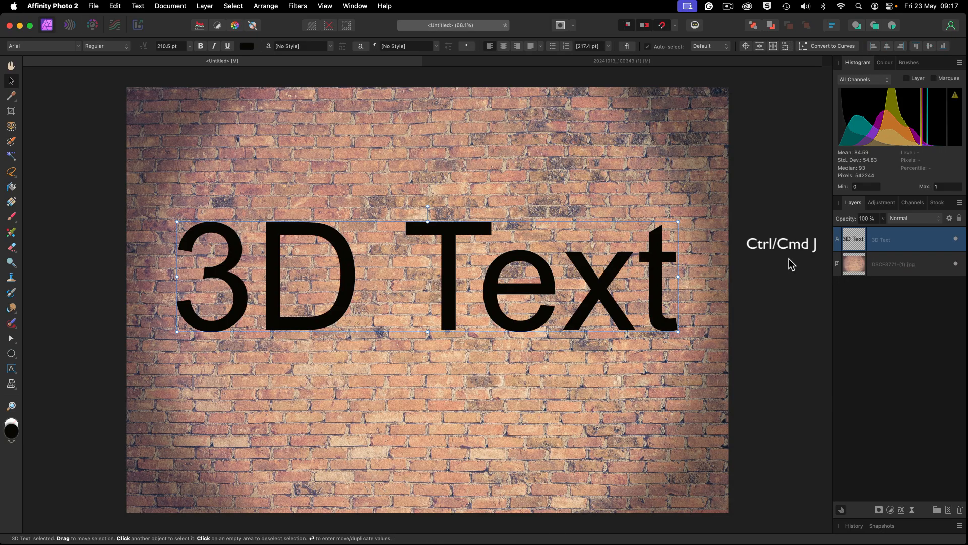
# Duplicate the text layer and recolour the upper copy bright red (FC073D).
pyautogui.press('super+j')
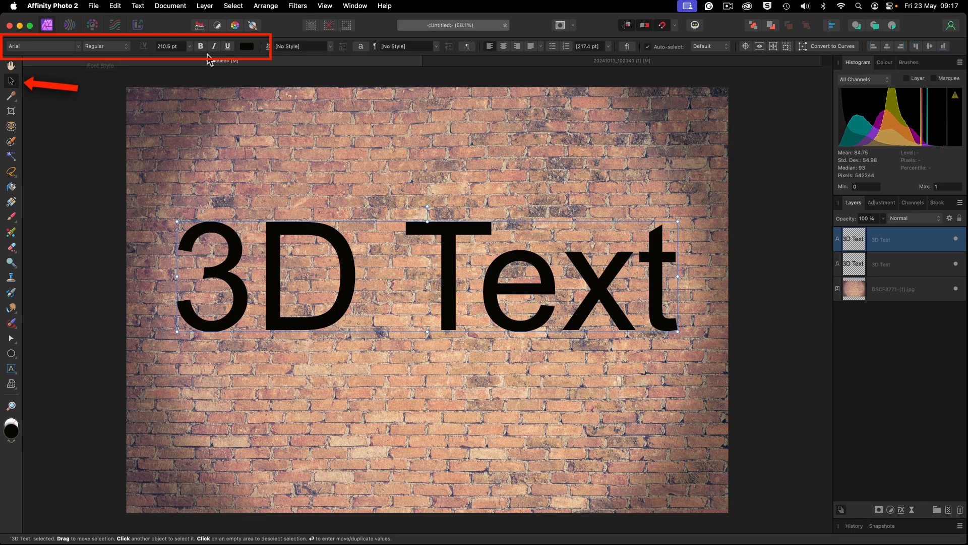
pyautogui.click(247, 47)
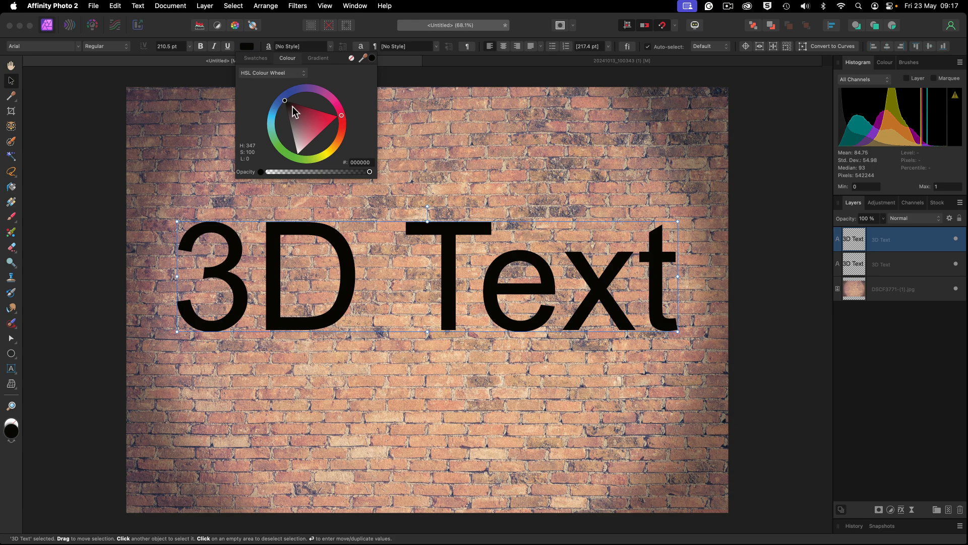
pyautogui.moveTo(285, 101); pyautogui.dragTo(336, 117)
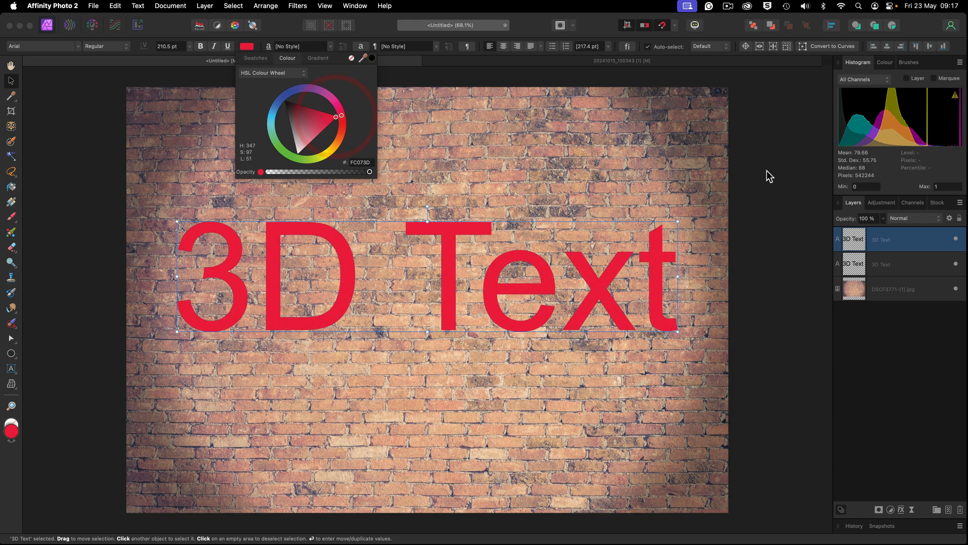
# Rename the lower, black text layer "3D".
pyautogui.click(885, 264)
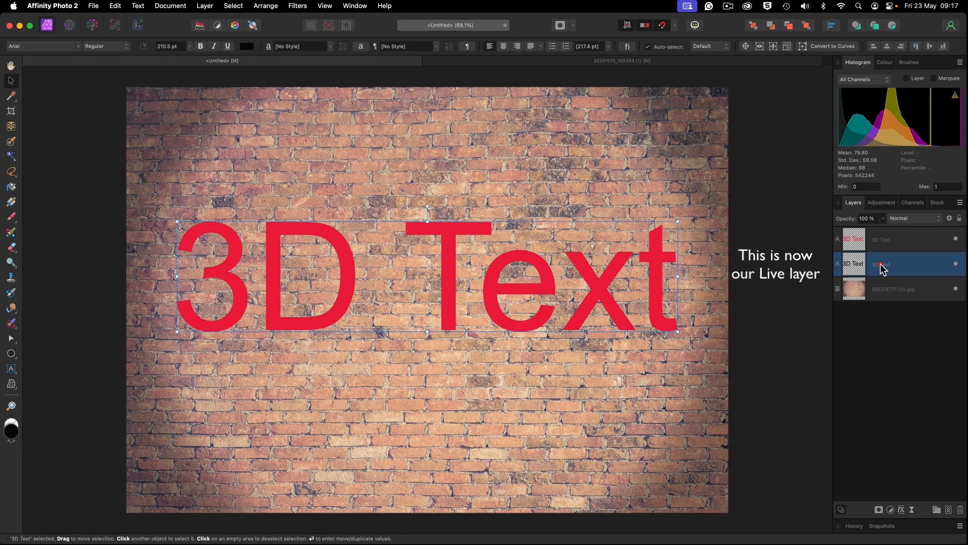
pyautogui.doubleClick(880, 264)
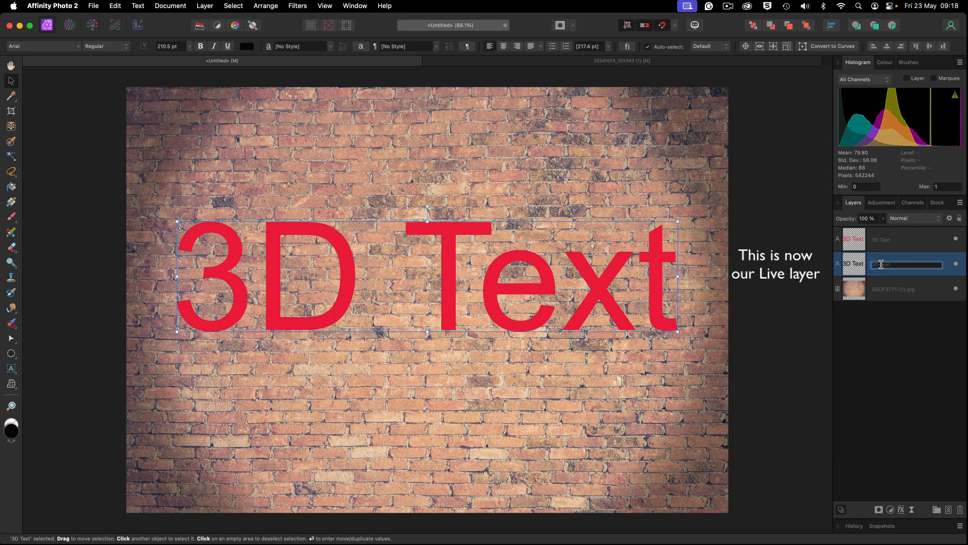
pyautogui.write('3D')
pyautogui.press('Return')
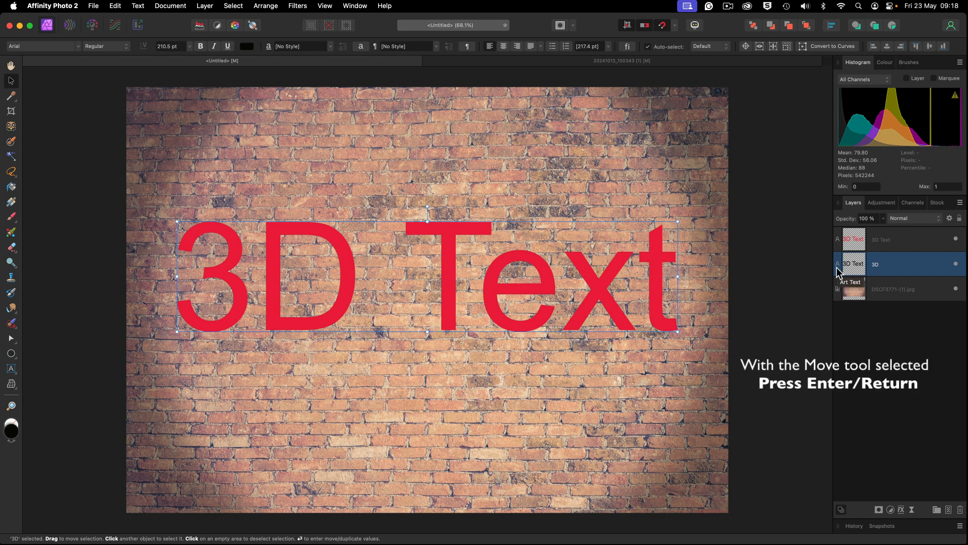
# Offset the black 3D layer horizontally by 1.25 mm using Move / Duplicate.
pyautogui.press('Return')
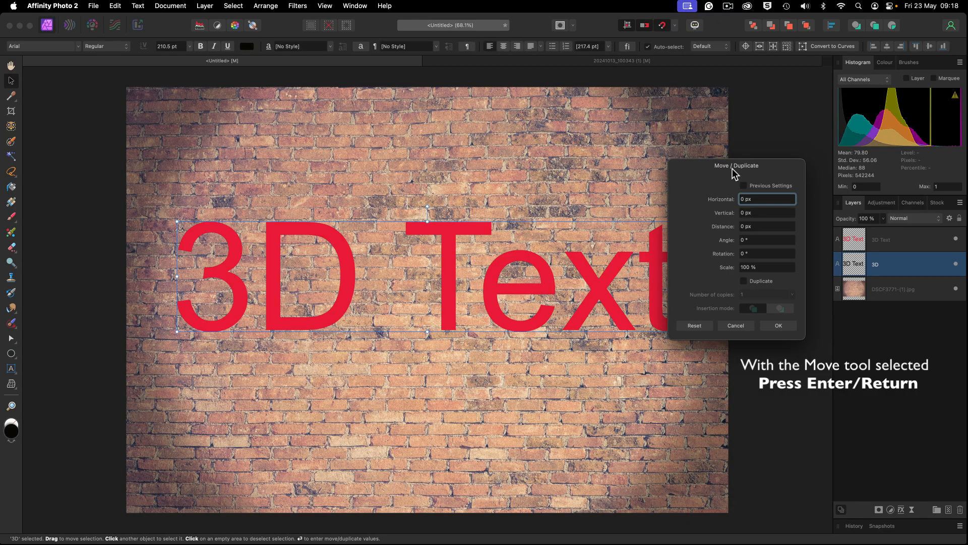
pyautogui.press('super+1')
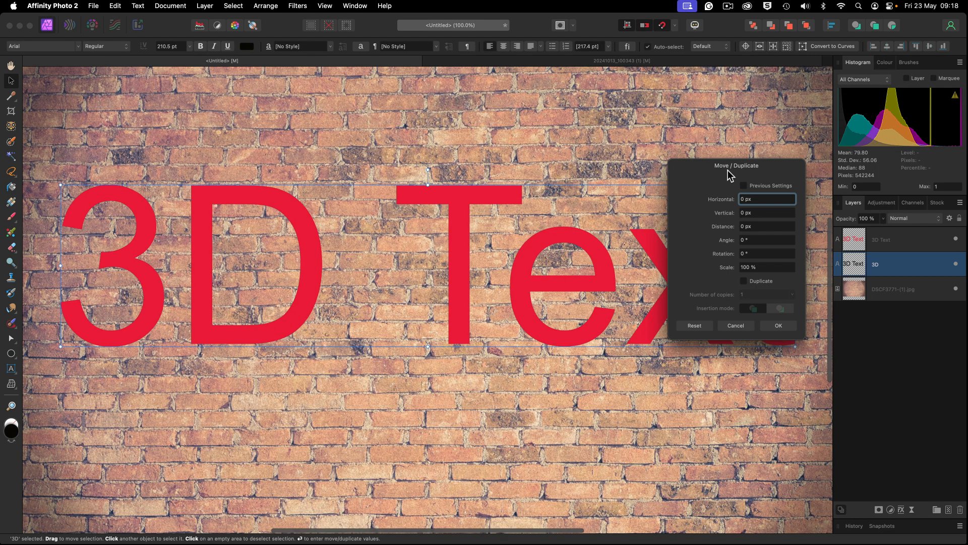
pyautogui.hscroll(2, 532, 220)
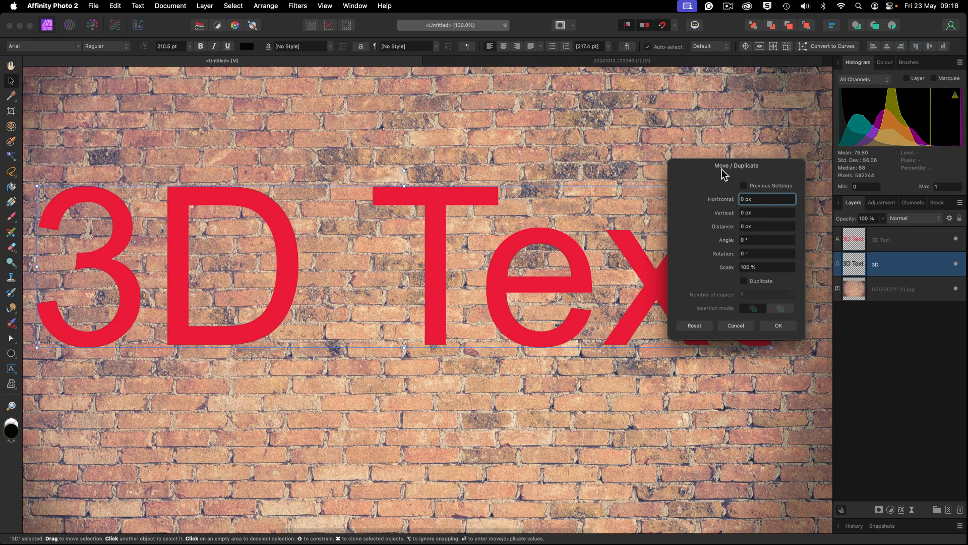
pyautogui.moveTo(720, 171); pyautogui.dragTo(738, 225)
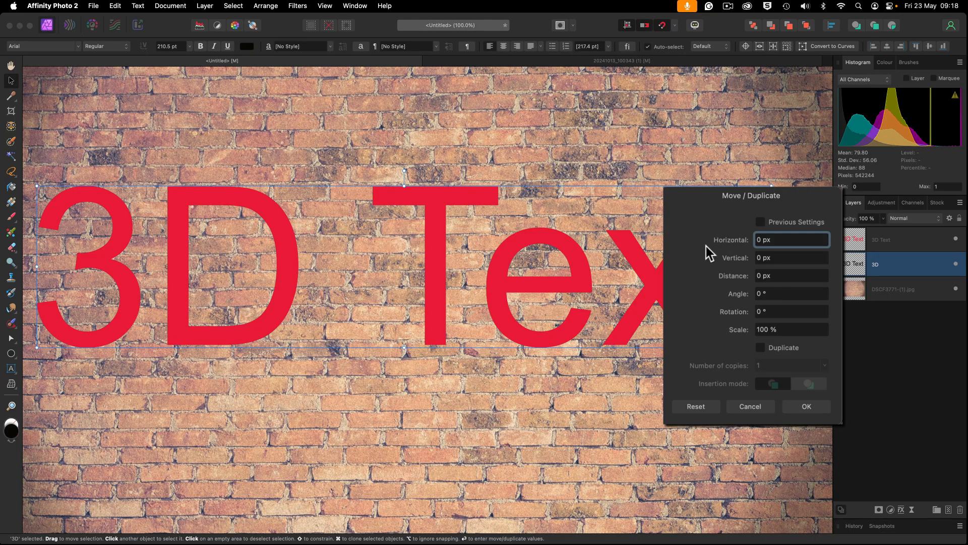
pyautogui.click(763, 242)
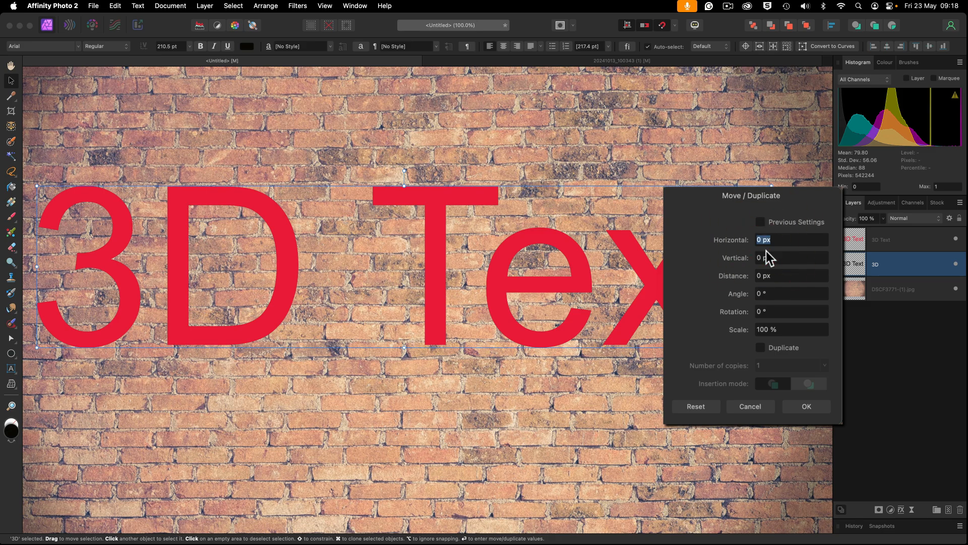
pyautogui.write('1.25mm')
pyautogui.press('Return')
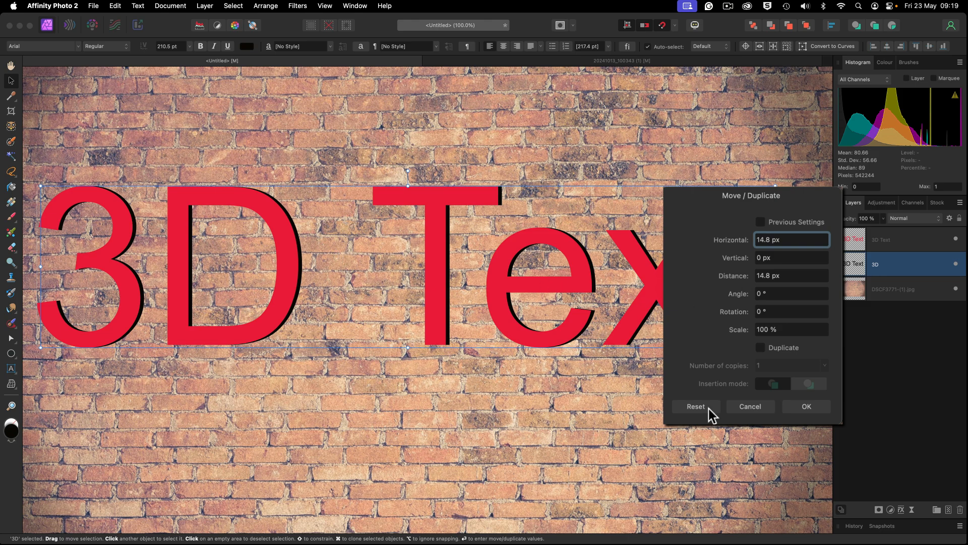
# Set the offset angle of the 3D layer to -35°.
pyautogui.click(766, 294)
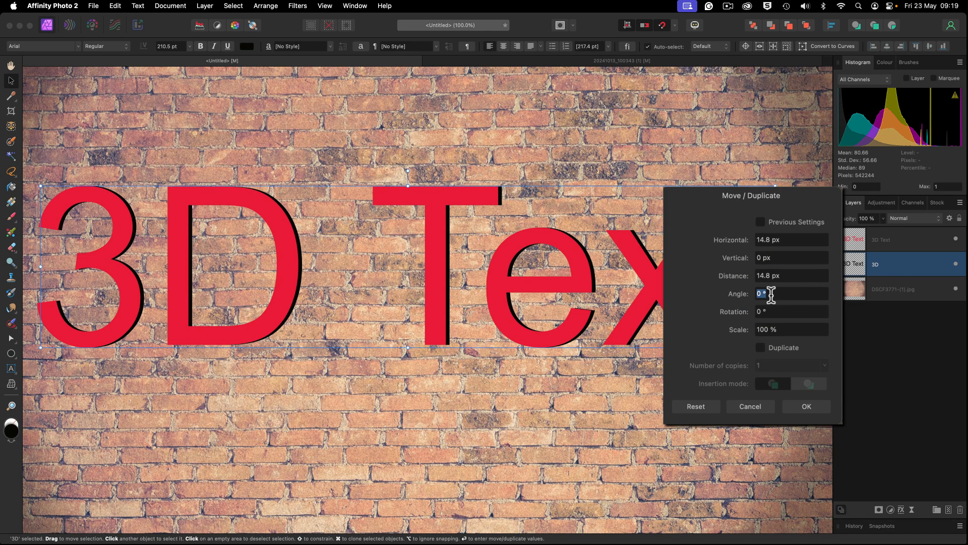
pyautogui.write('-35')
pyautogui.press('Return')
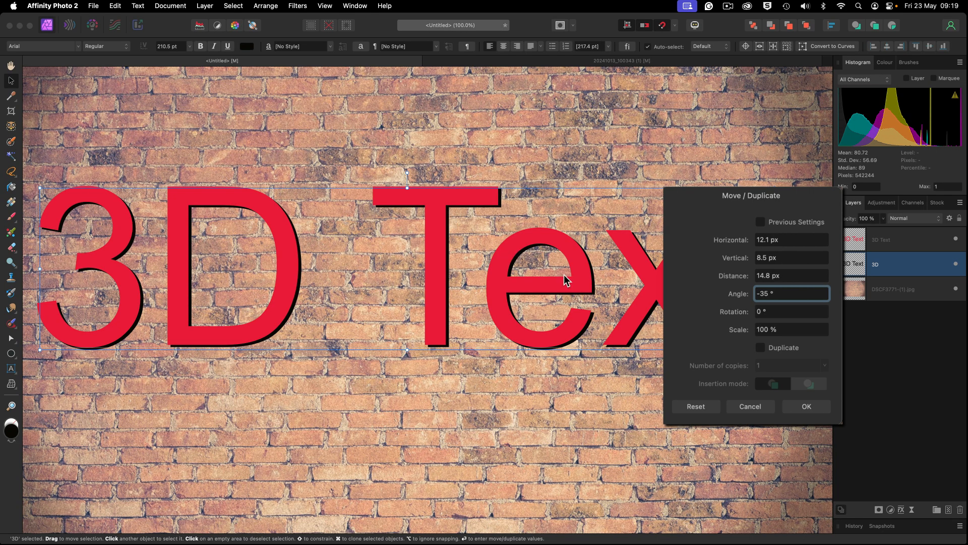
# Turn on duplication with 15 copies of the 3D layer and apply the Move / Duplicate settings.
pyautogui.click(762, 348)
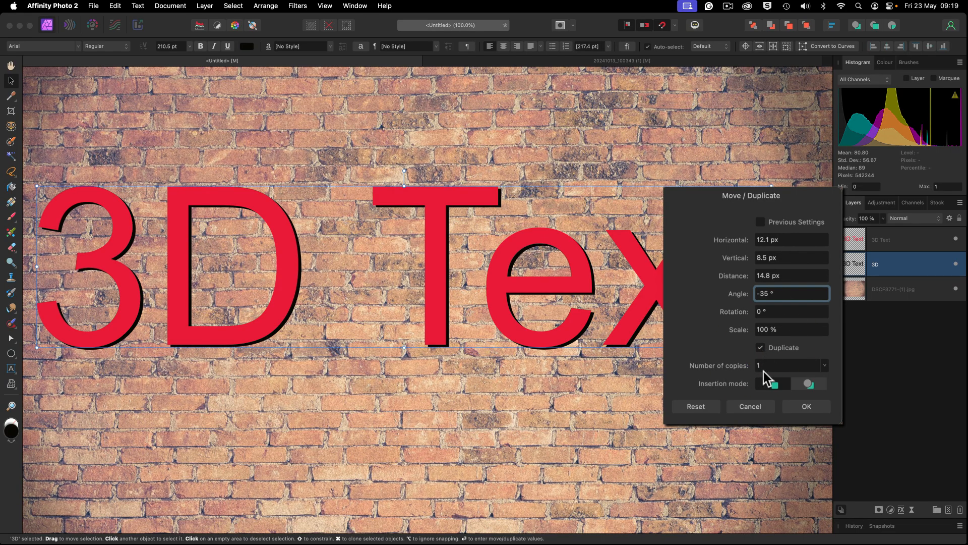
pyautogui.click(825, 365)
pyautogui.moveTo(825, 379); pyautogui.dragTo(839, 379)
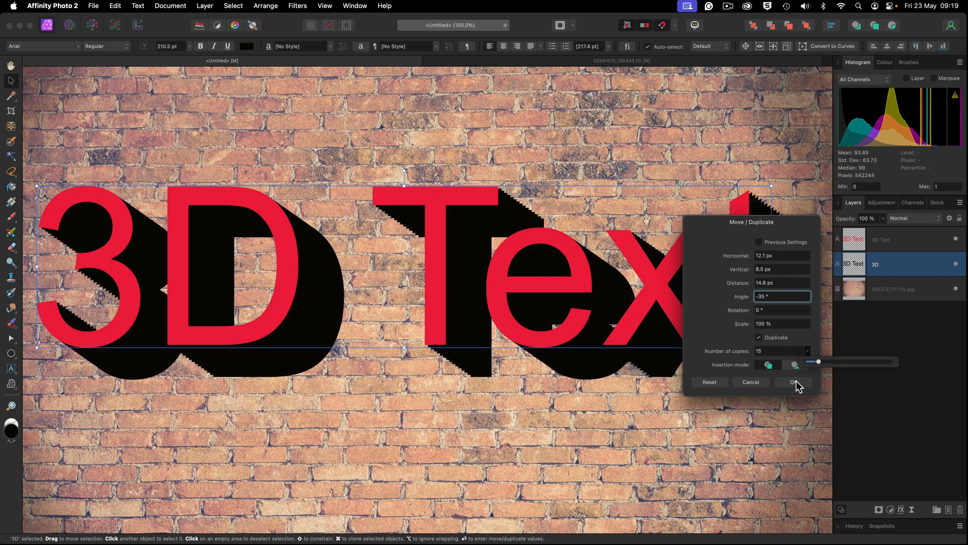
pyautogui.click(796, 382)
pyautogui.click(796, 383)
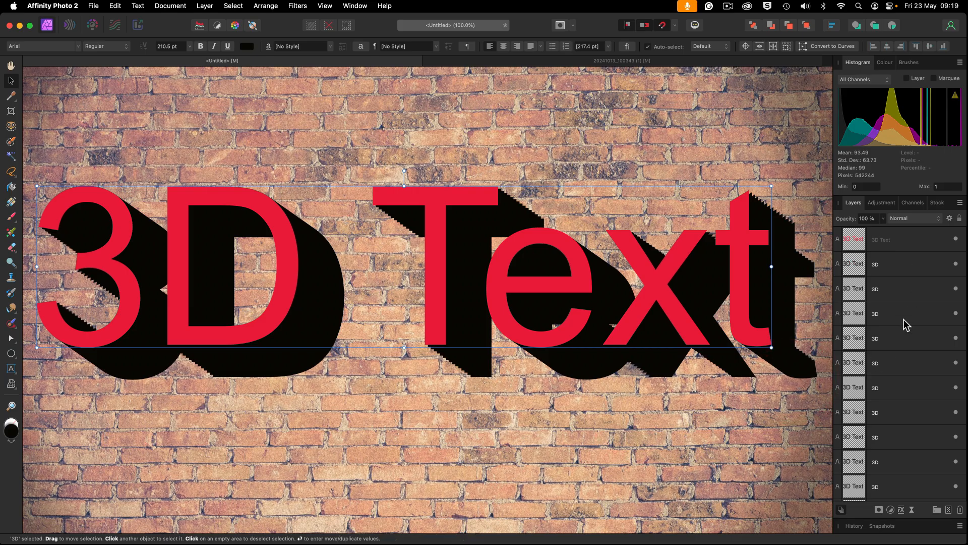
# Select all the 3D layers, from the one below the red text down to the one above the brick photo, and group them.
pyautogui.press('h')
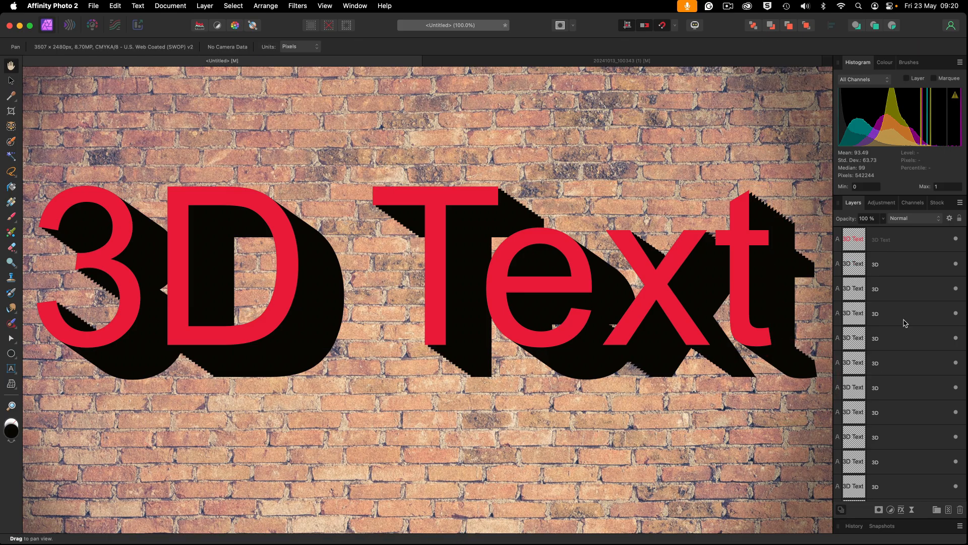
pyautogui.click(894, 267)
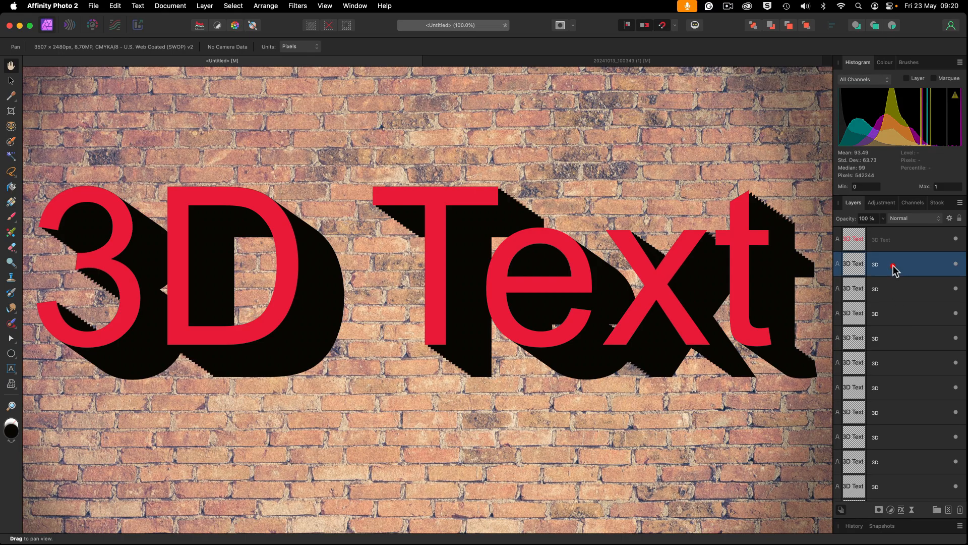
pyautogui.scroll(-2, 894, 271)
pyautogui.scroll(1, 893, 267)
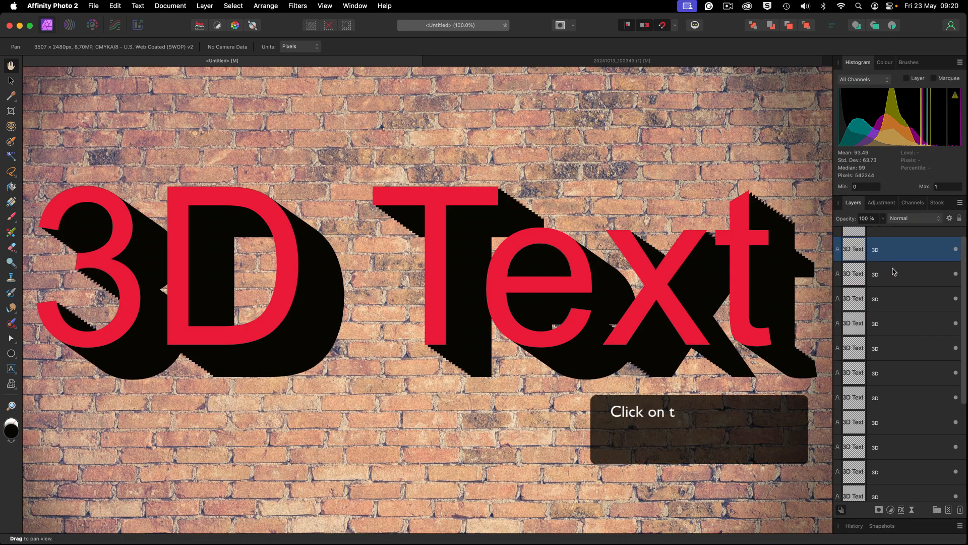
pyautogui.scroll(-3, 890, 258)
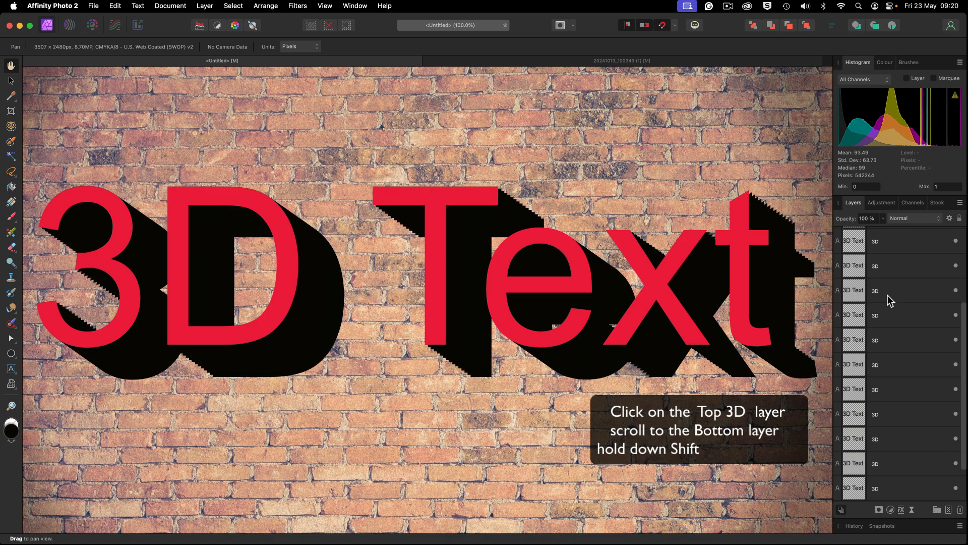
pyautogui.scroll(-2, 887, 295)
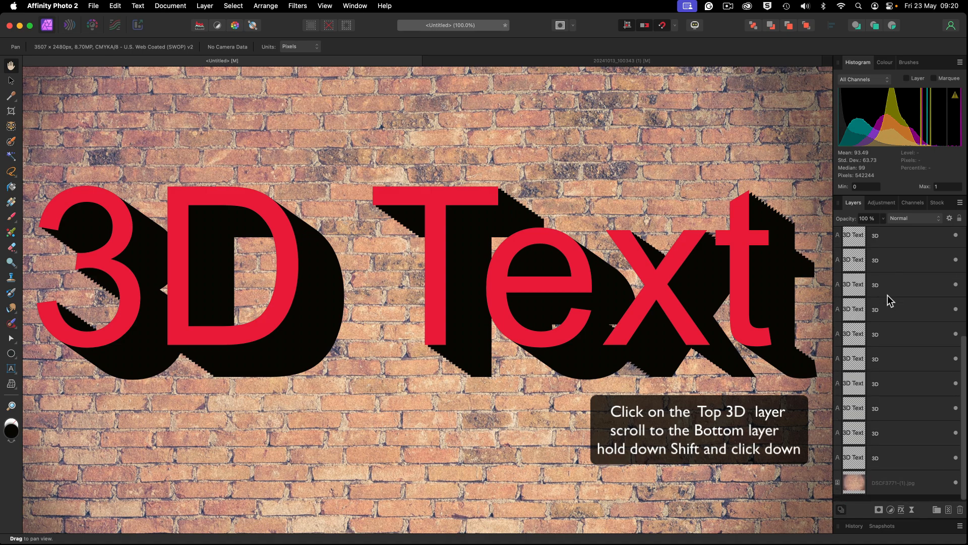
pyautogui.keyDown('shift'); pyautogui.click(879, 463); pyautogui.keyUp('shift')
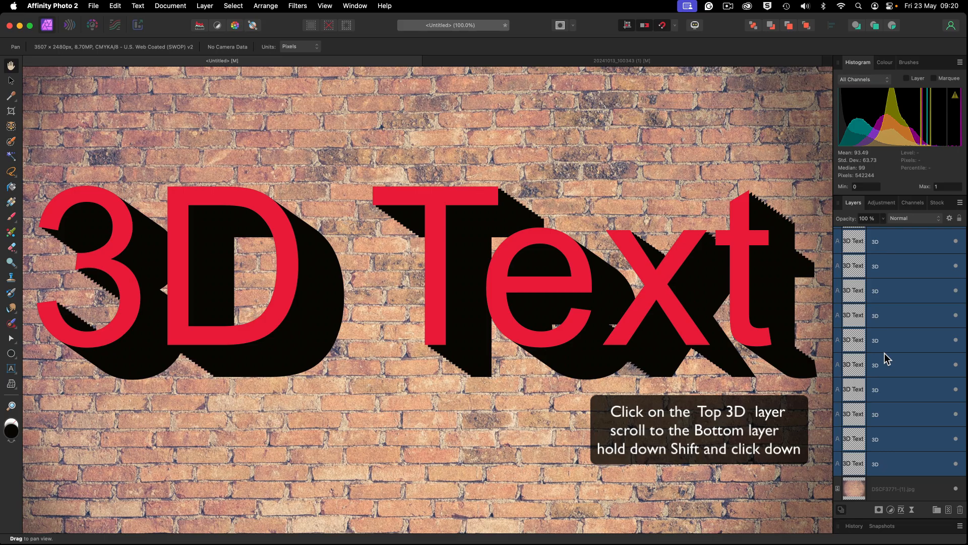
pyautogui.press('super+g')
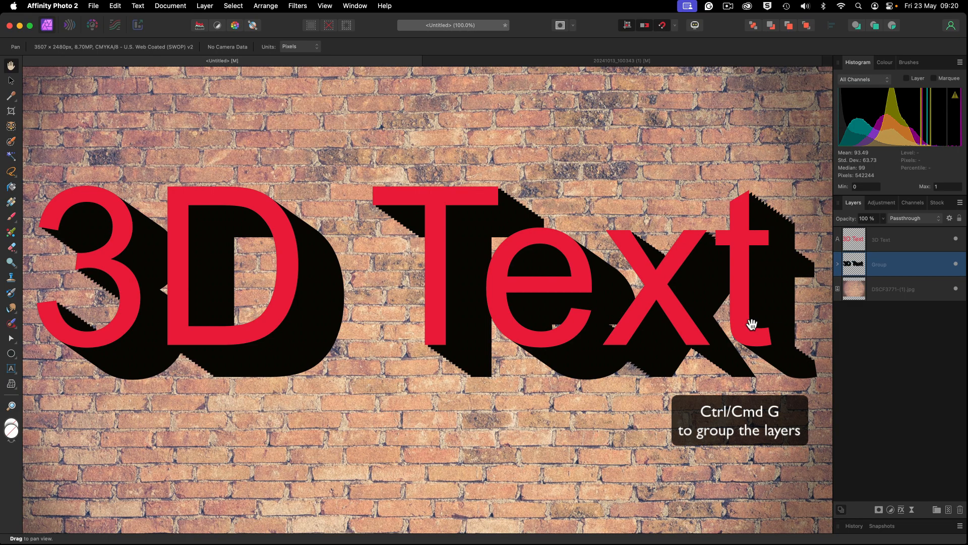
# Add a live Gaussian Blur filter to the group of 3D layers with a radius of about 5 px.
pyautogui.hscroll(3, 752, 324)
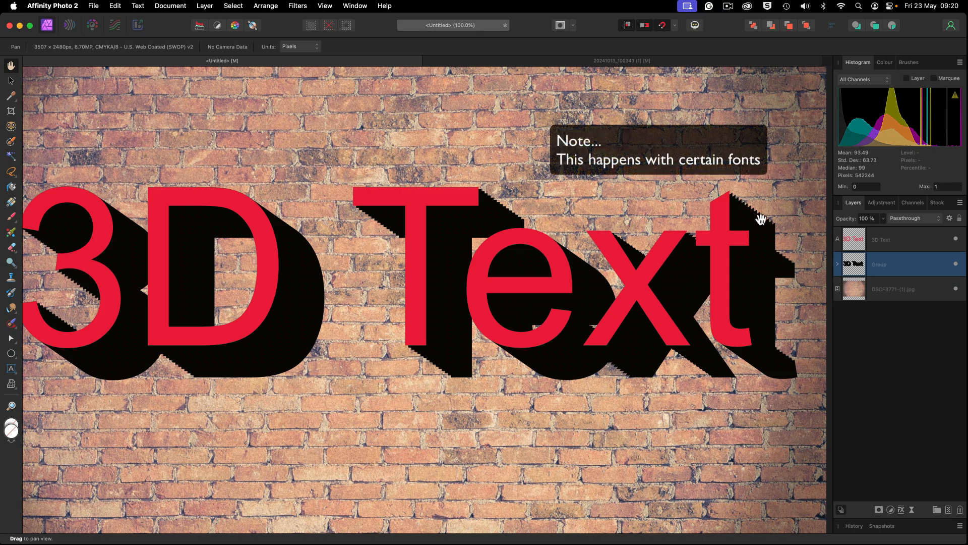
pyautogui.click(912, 510)
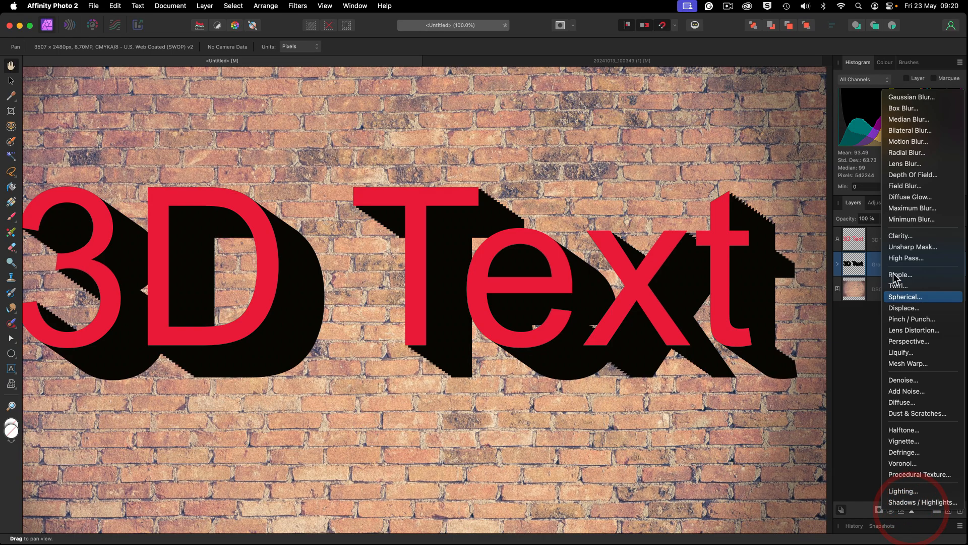
pyautogui.click(889, 98)
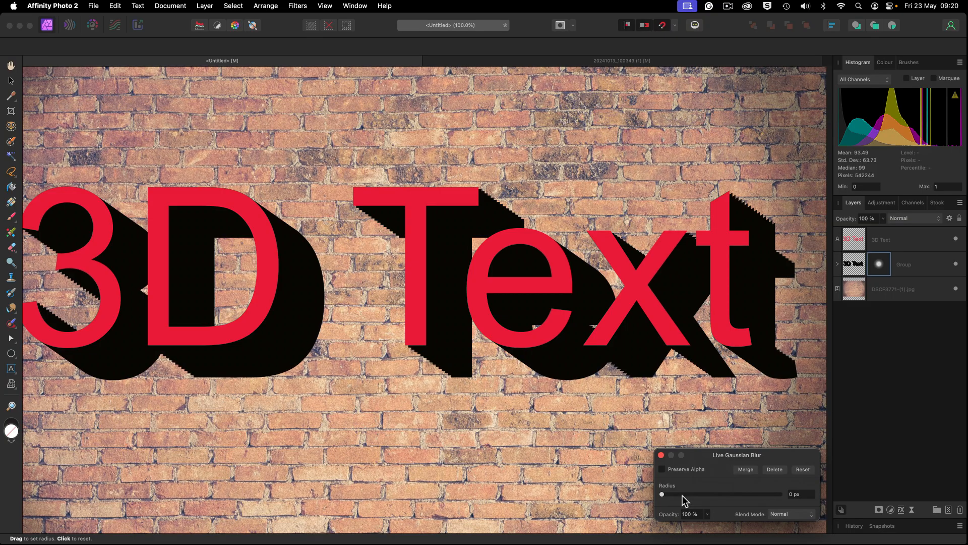
pyautogui.moveTo(682, 495); pyautogui.dragTo(700, 498)
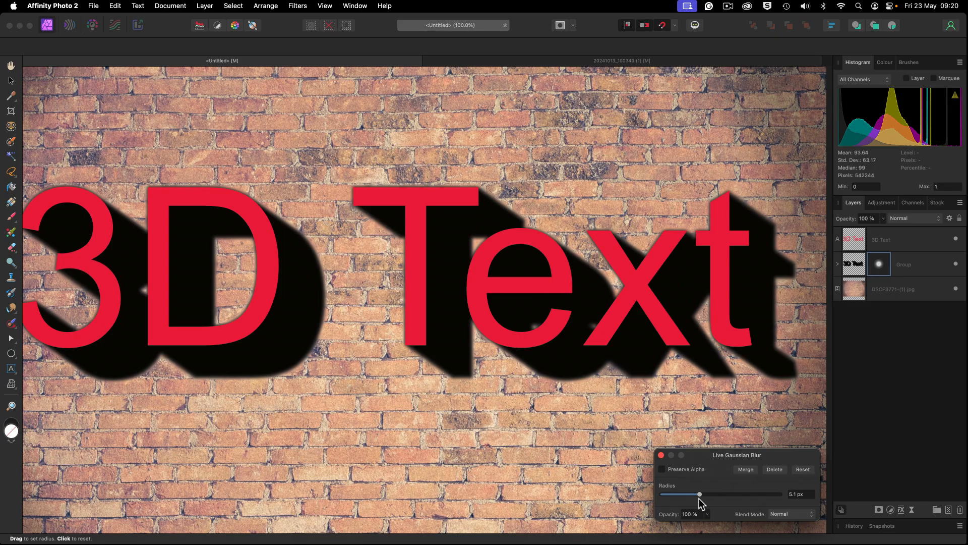
pyautogui.moveTo(699, 498); pyautogui.dragTo(699, 499)
pyautogui.click(661, 456)
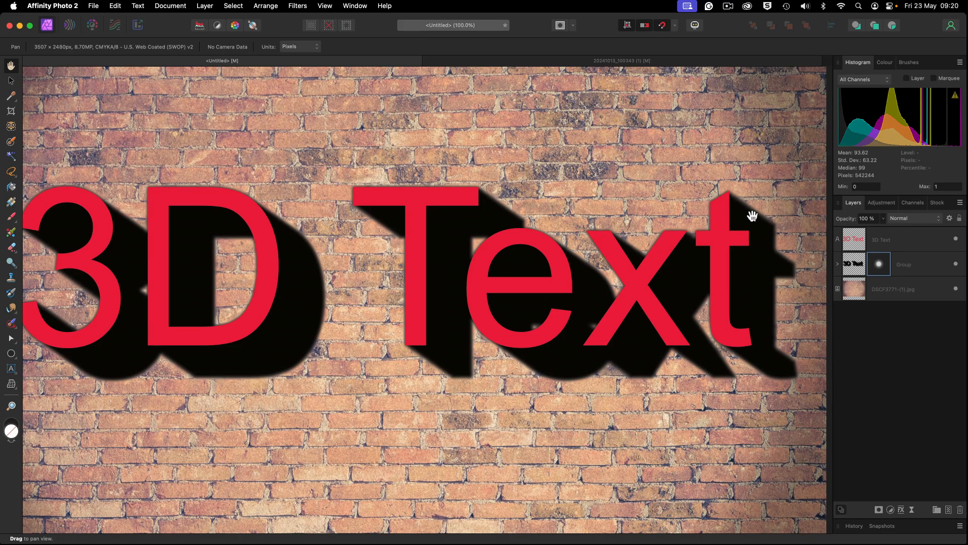
# Add a live Unsharp Mask filter and place it inside the group, directly above the Gaussian Blur.
pyautogui.click(837, 263)
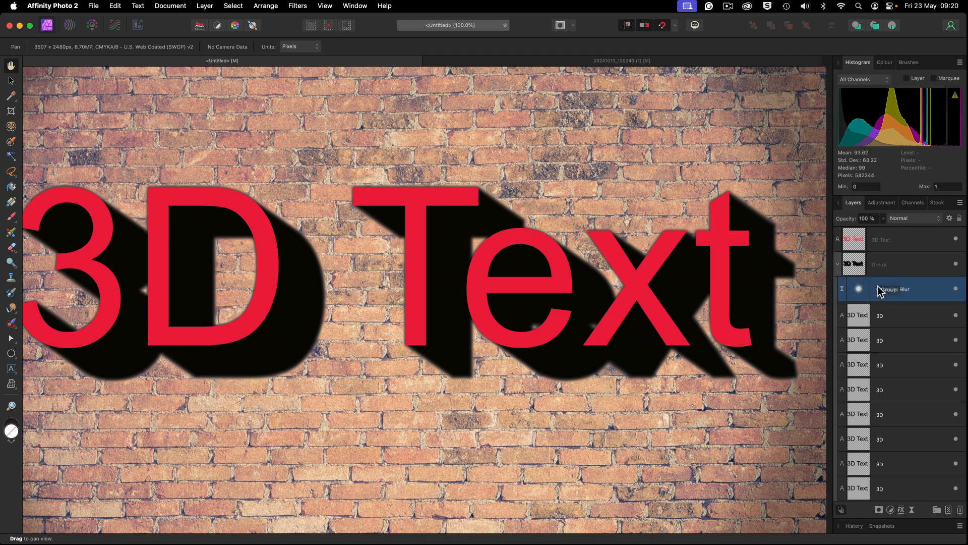
pyautogui.click(911, 510)
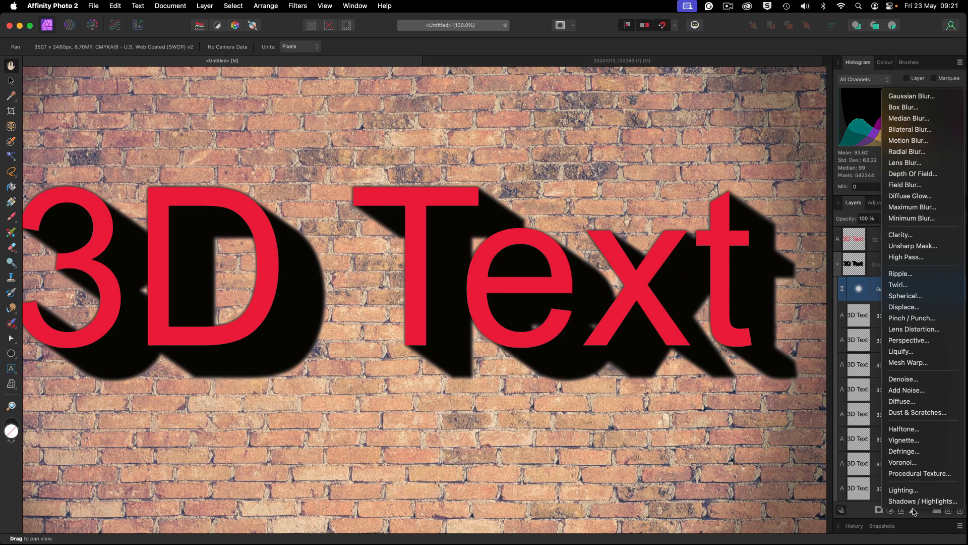
pyautogui.click(900, 246)
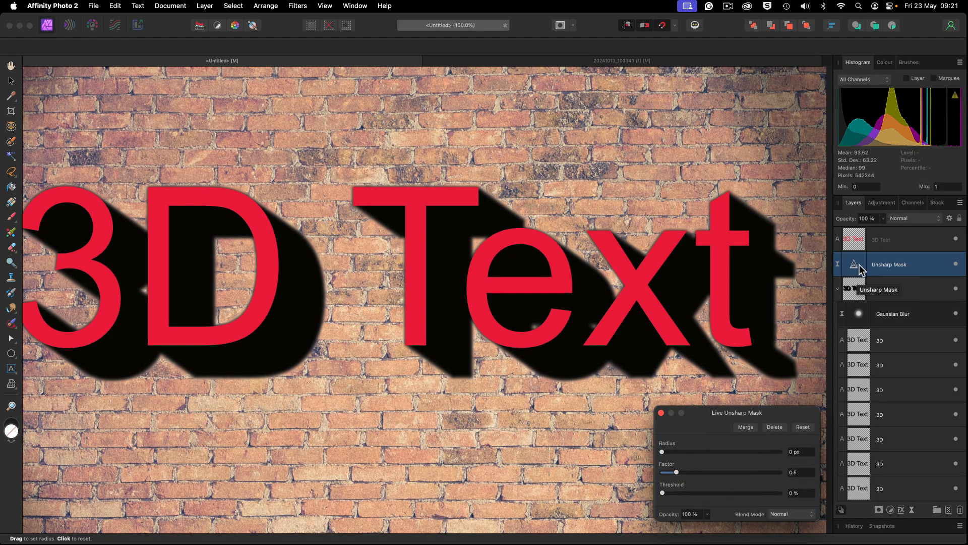
pyautogui.moveTo(866, 260); pyautogui.dragTo(889, 295)
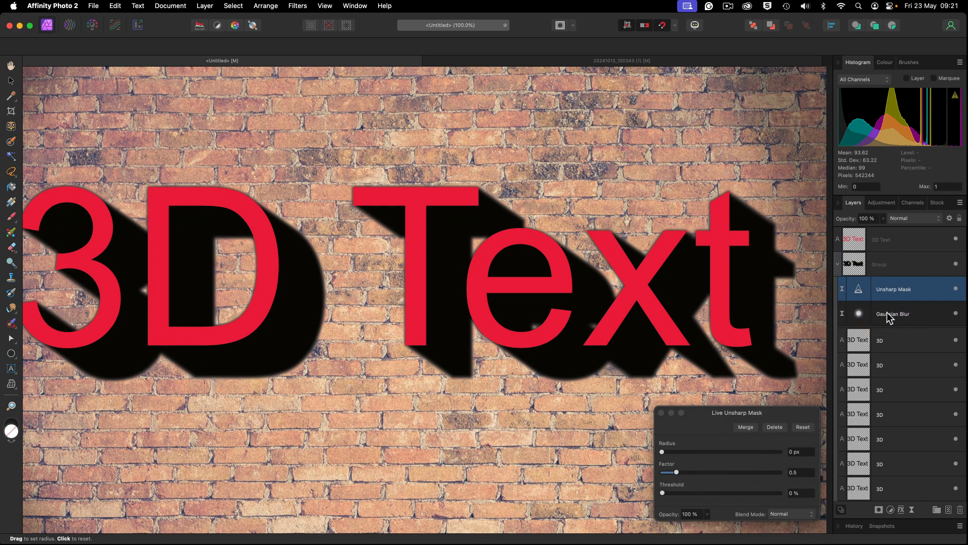
# Set the Unsharp Mask radius to 100 px and factor to 4, compare the group with and without it, and collapse the group.
pyautogui.moveTo(712, 451); pyautogui.dragTo(798, 454)
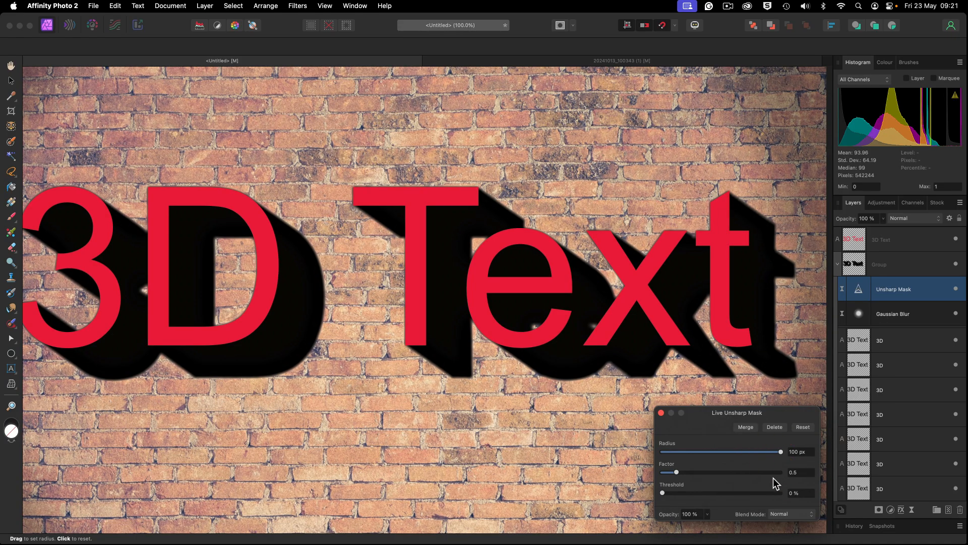
pyautogui.moveTo(725, 473); pyautogui.dragTo(791, 474)
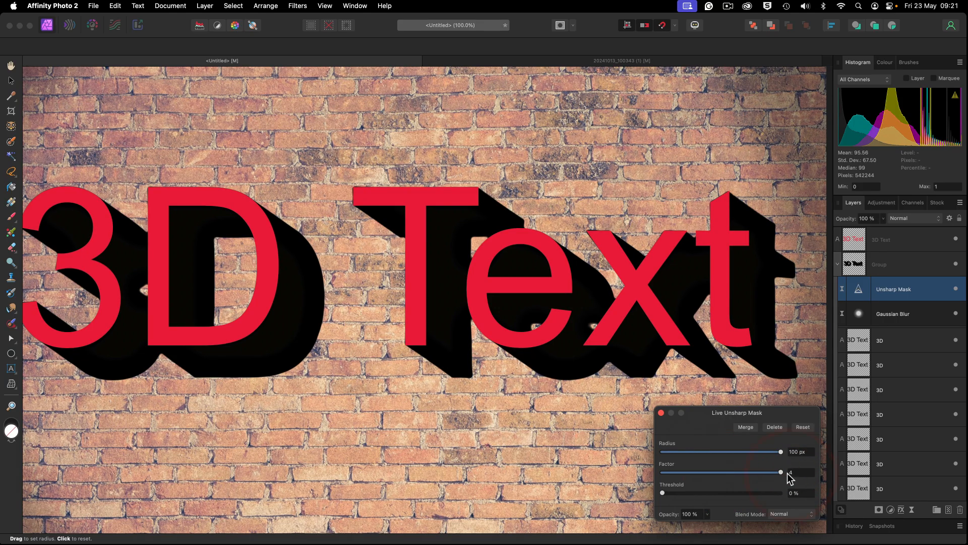
pyautogui.click(955, 289)
pyautogui.click(956, 289)
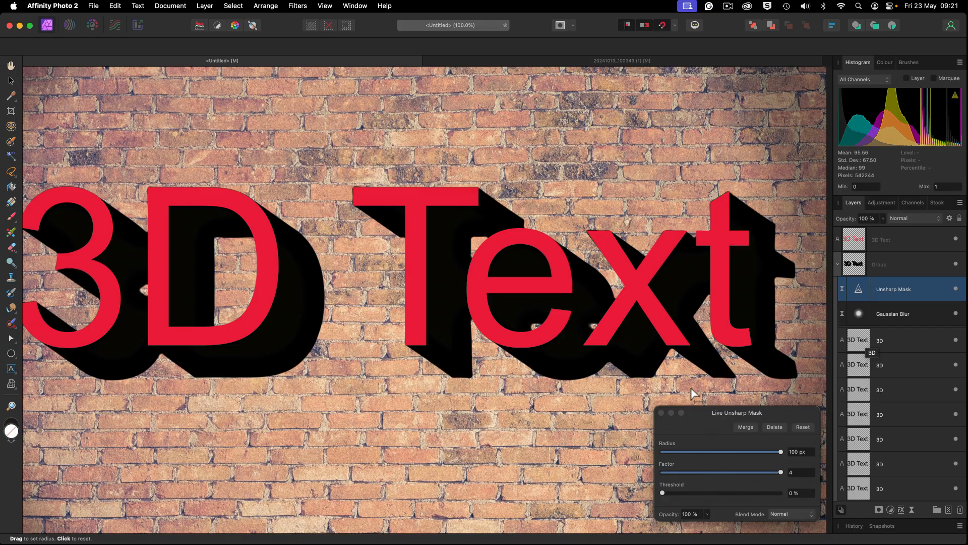
pyautogui.click(660, 411)
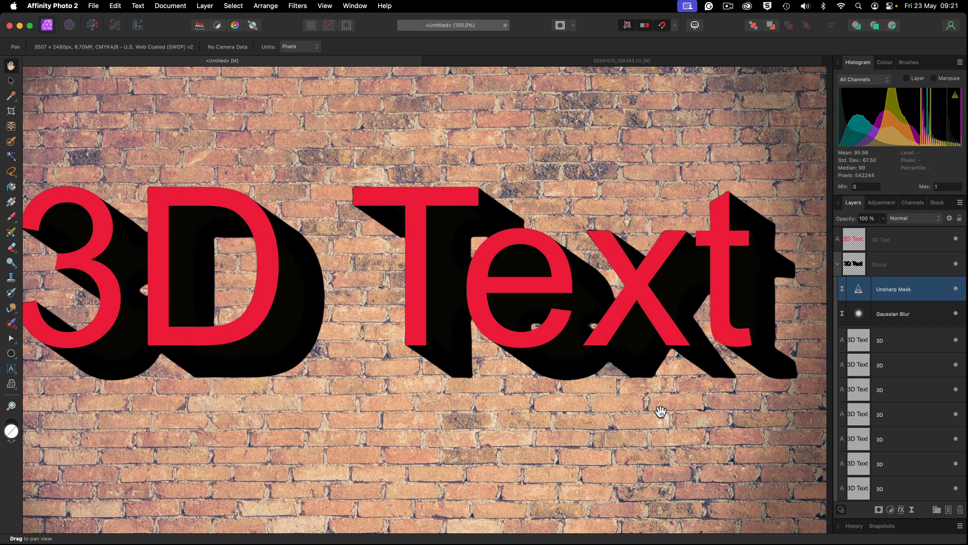
pyautogui.click(837, 266)
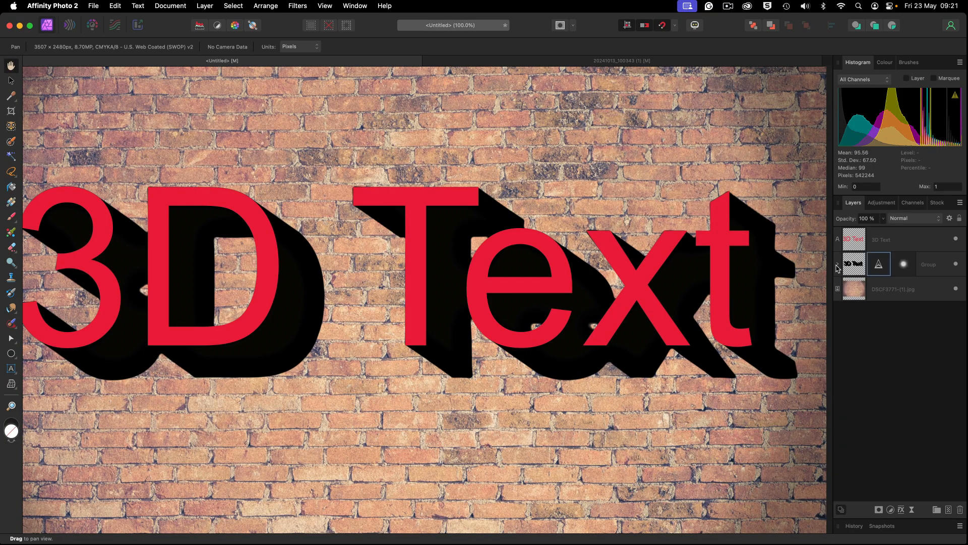
# Expand the group and select all its 3D text layers, excluding the live filters, together with the red text layer.
pyautogui.press('super+0')
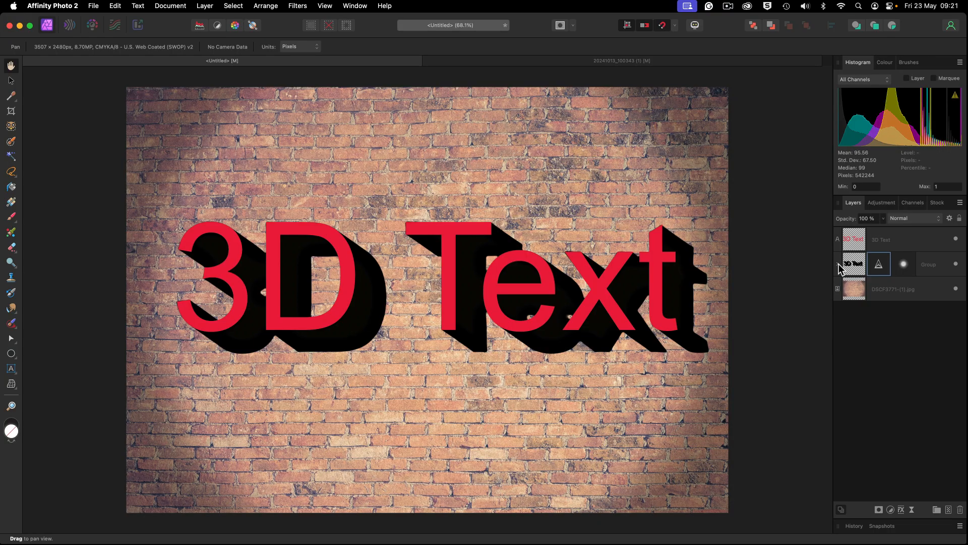
pyautogui.click(840, 264)
pyautogui.scroll(-3, 876, 371)
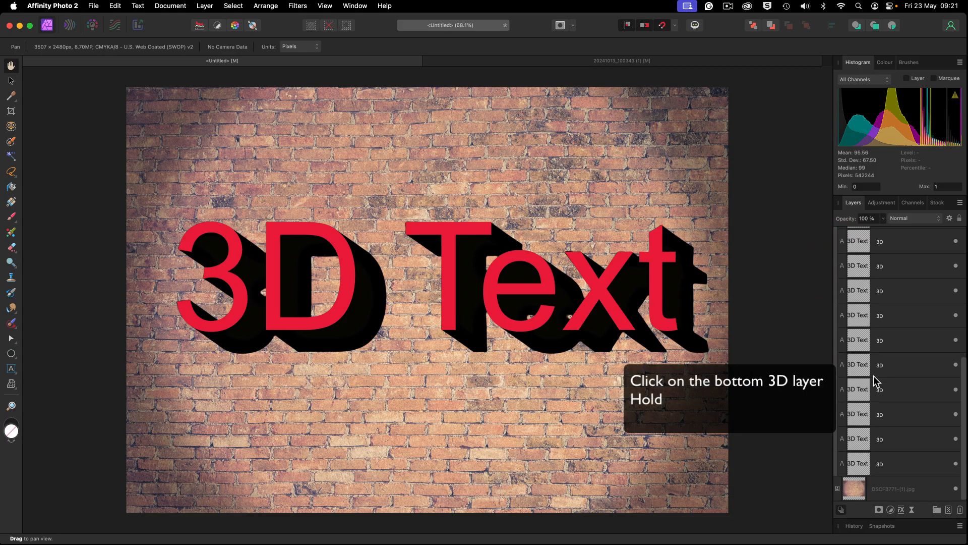
pyautogui.click(888, 464)
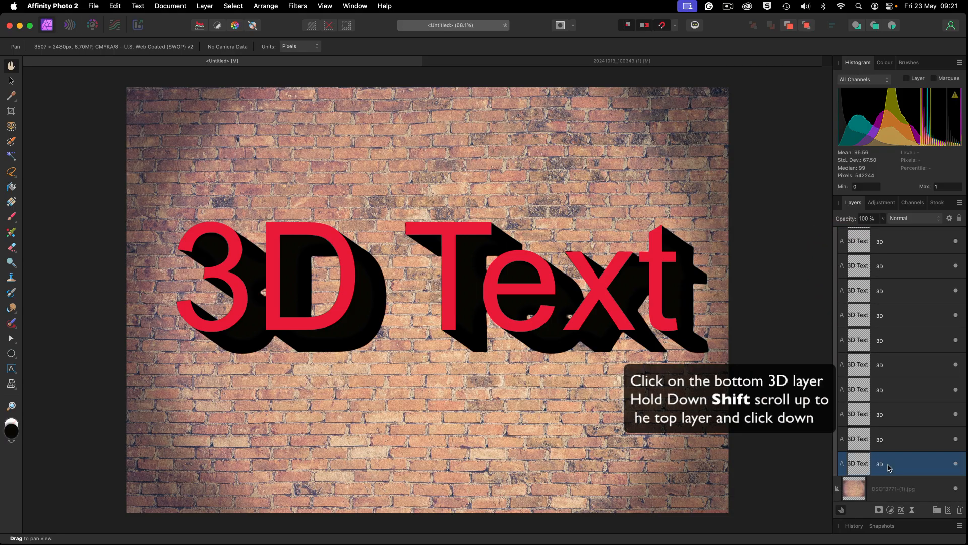
pyautogui.scroll(5, 889, 454)
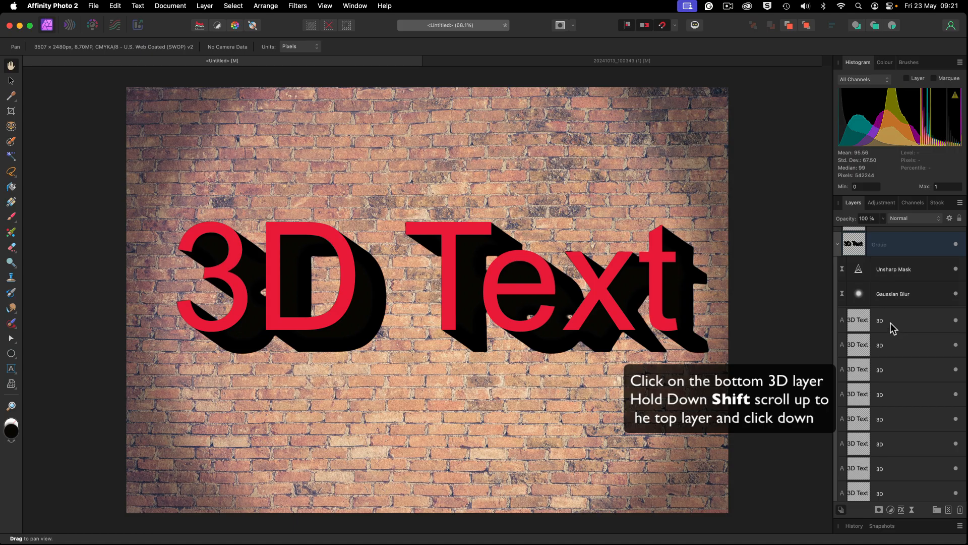
pyautogui.keyDown('shift'); pyautogui.click(891, 323); pyautogui.keyUp('shift')
pyautogui.scroll(1, 890, 323)
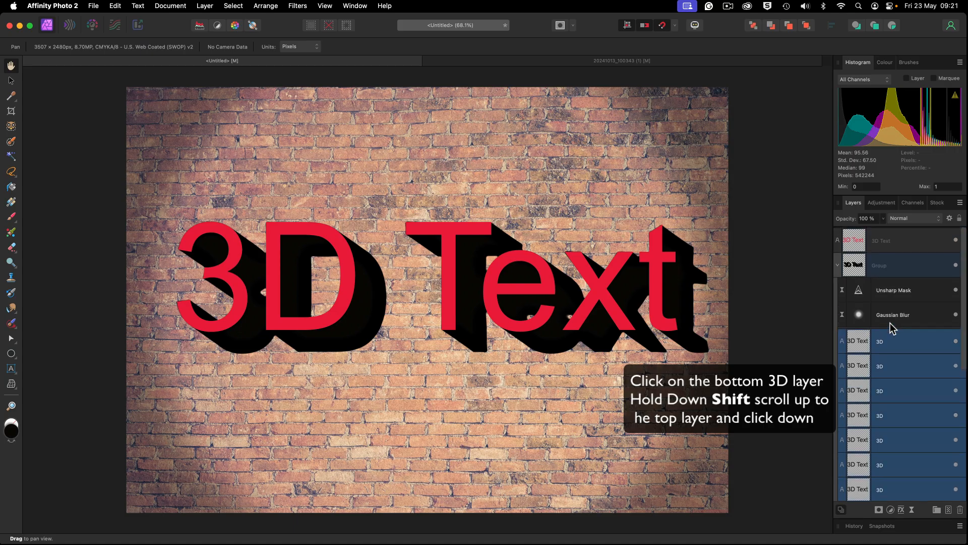
pyautogui.keyDown('super'); pyautogui.click(890, 239); pyautogui.keyUp('super')
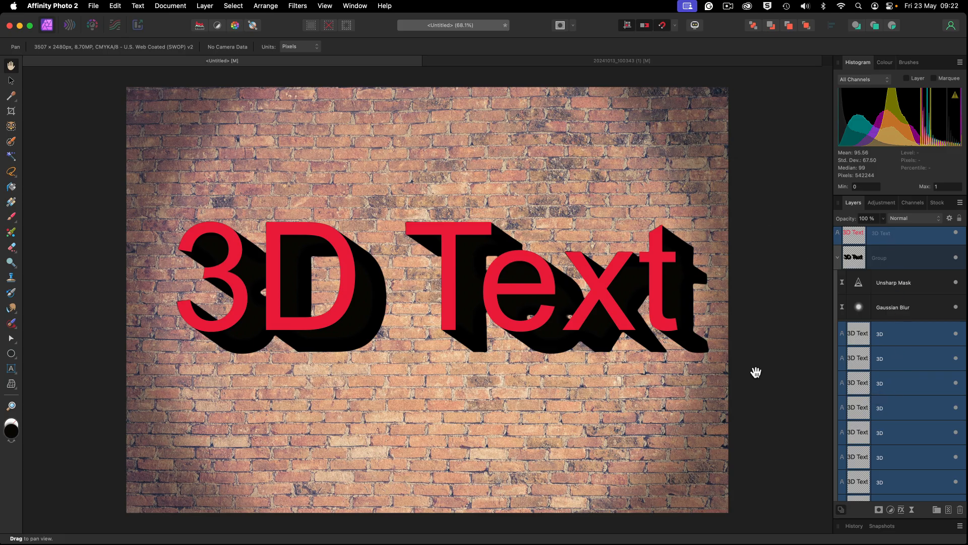
# Change the font of all the selected text layers to Copperplate Gothic Bold.
pyautogui.press('v')
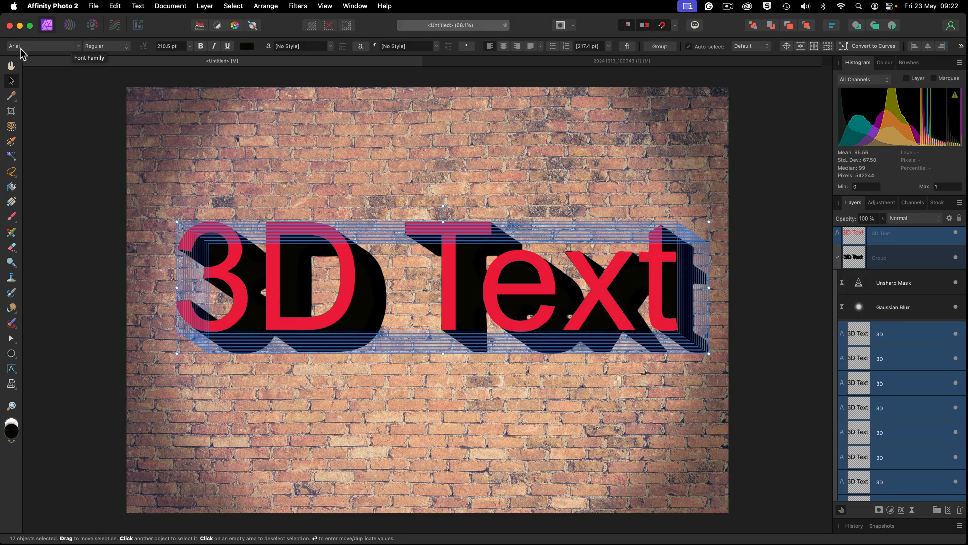
pyautogui.click(78, 45)
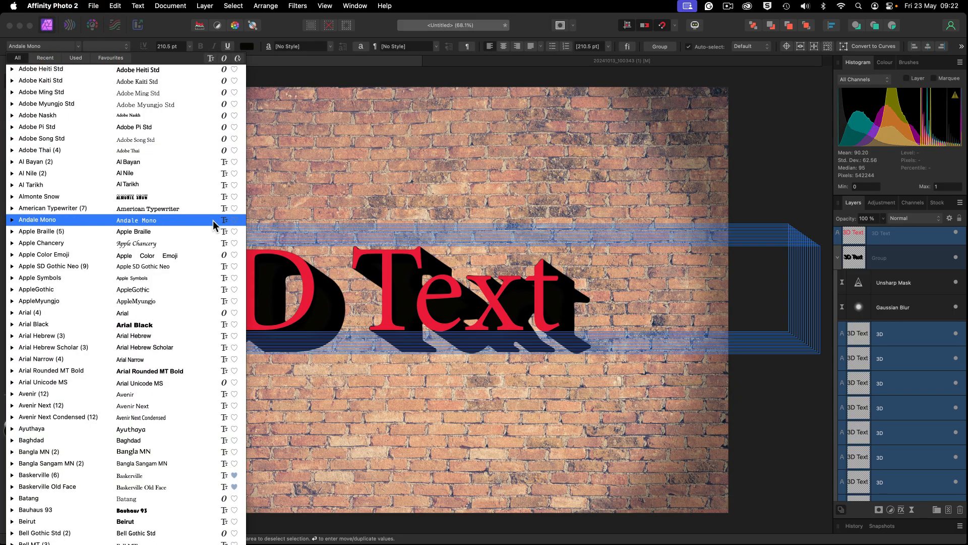
pyautogui.click(46, 231)
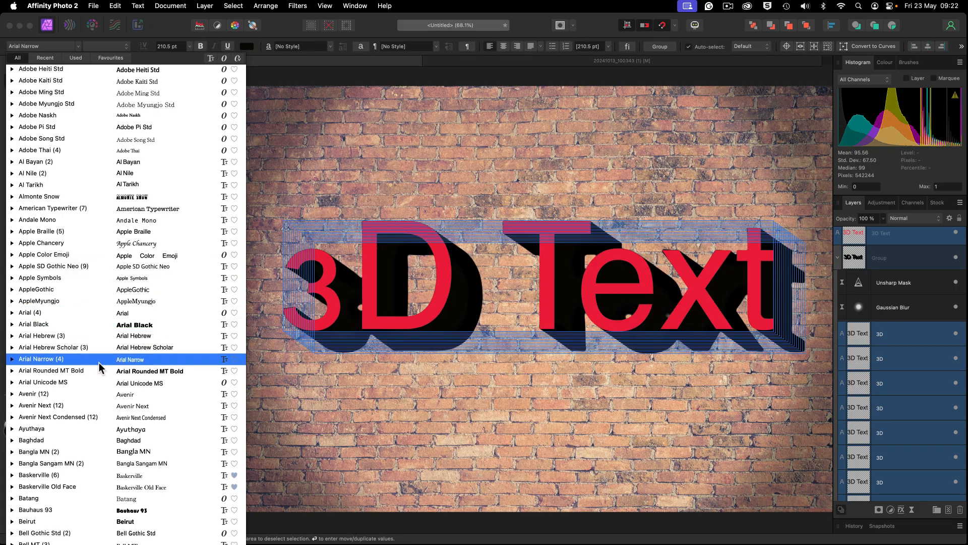
pyautogui.scroll(-3, 99, 378)
pyautogui.scroll(-3, 98, 393)
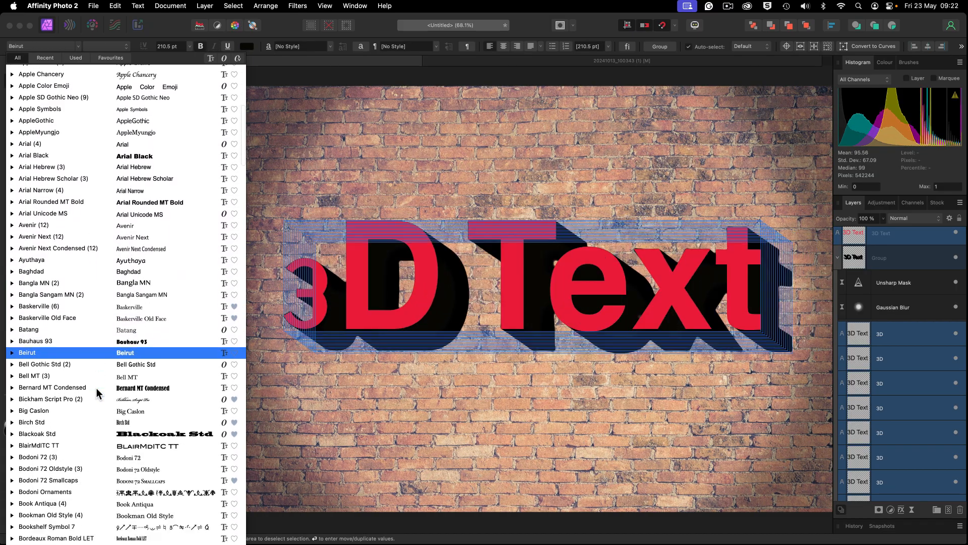
pyautogui.scroll(-8, 95, 411)
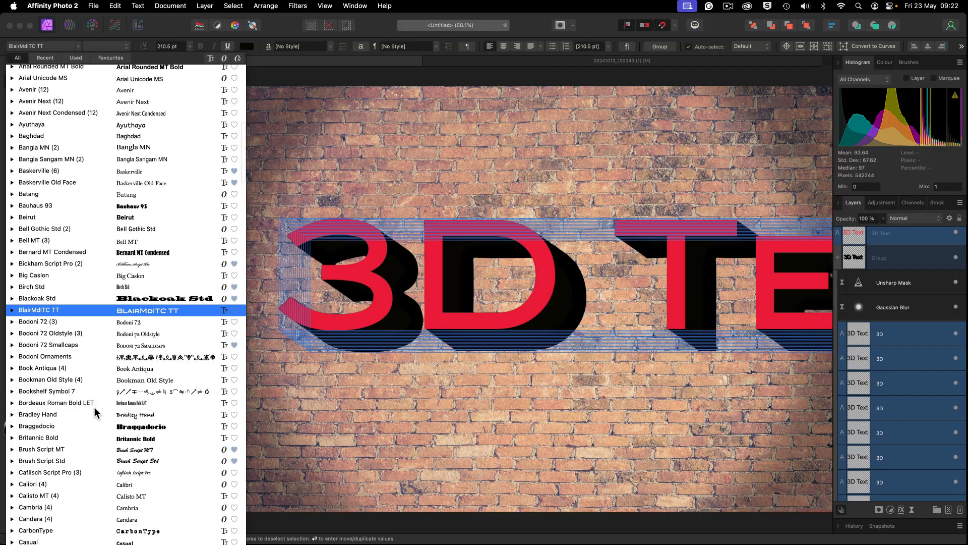
pyautogui.scroll(-2, 95, 411)
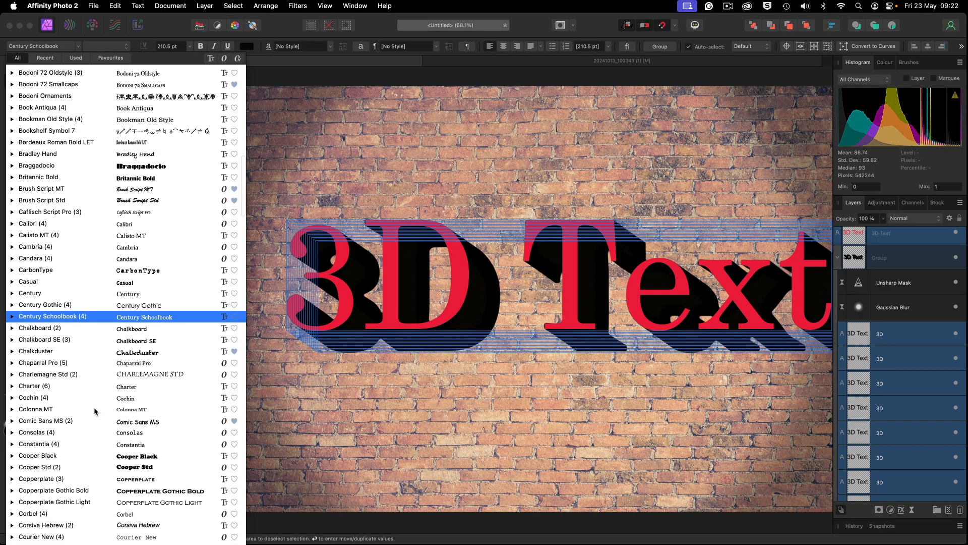
pyautogui.click(105, 488)
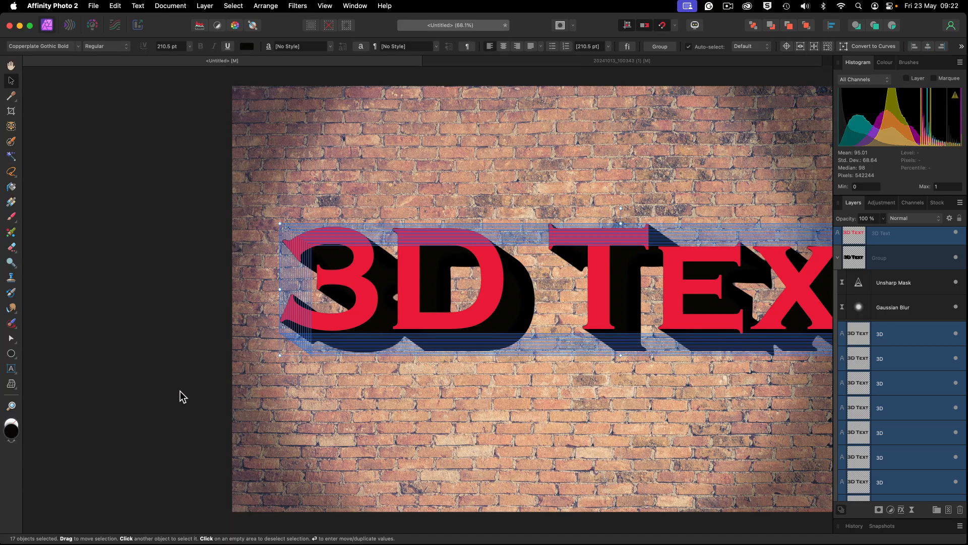
# Narrow the selected text layers to a font size of about 200 pt and centre them horizontally within the brick photo.
pyautogui.press('super+0')
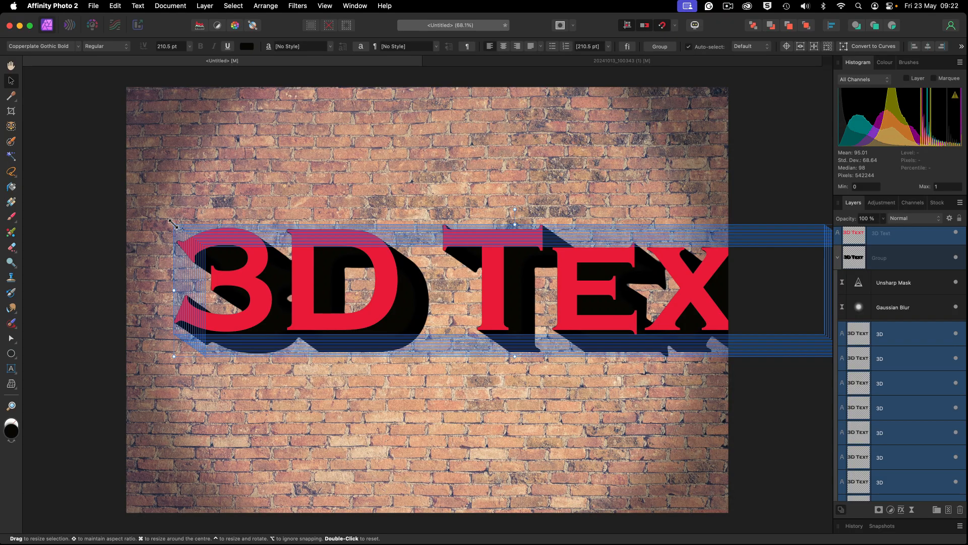
pyautogui.moveTo(173, 223); pyautogui.dragTo(304, 230)
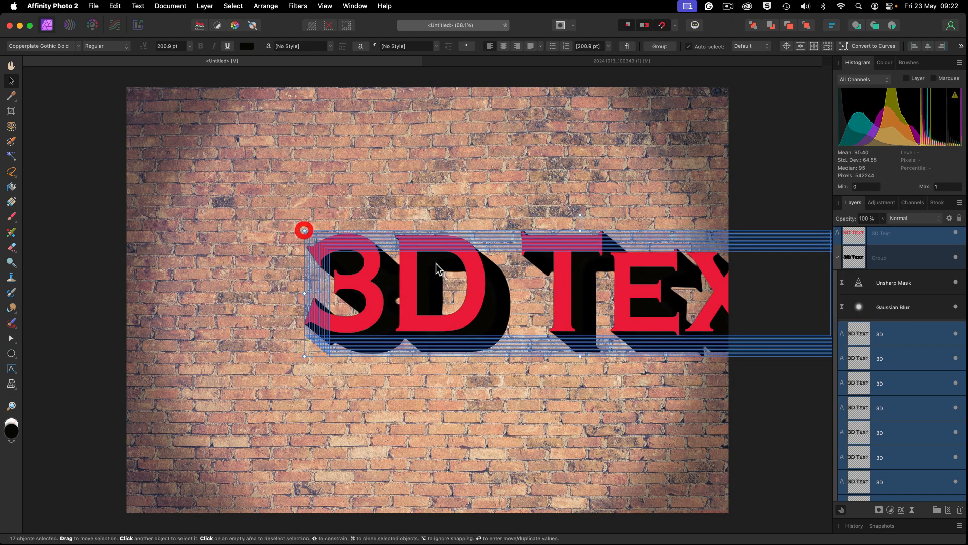
pyautogui.moveTo(542, 286); pyautogui.dragTo(389, 279)
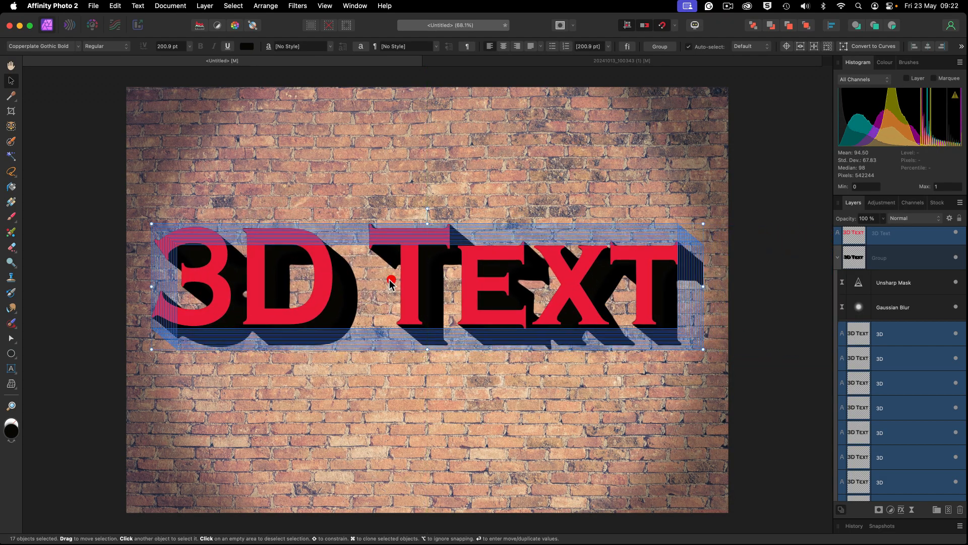
pyautogui.moveTo(152, 223); pyautogui.dragTo(179, 223)
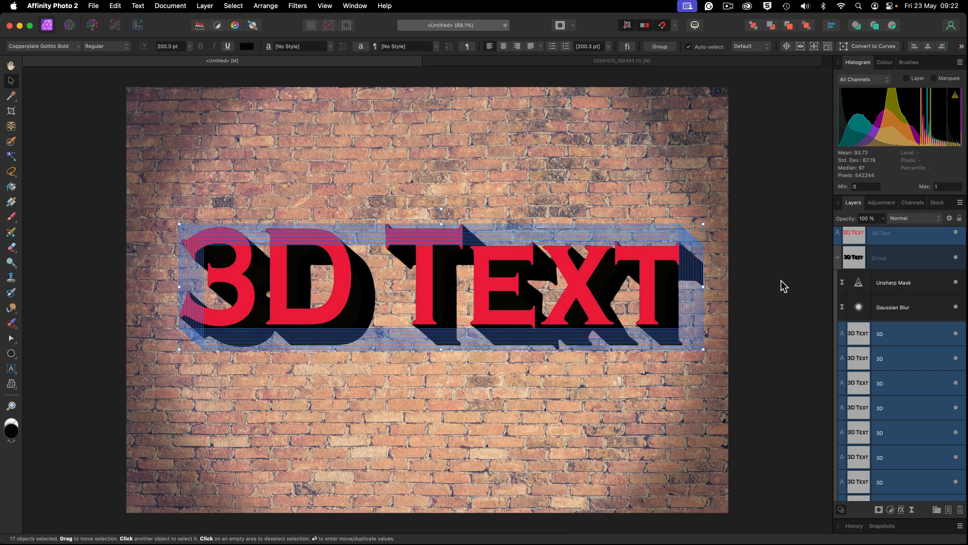
# Hide the top seven 3D layers in the group to shorten the extrusion, and select the next 3D layer below them.
pyautogui.click(902, 337)
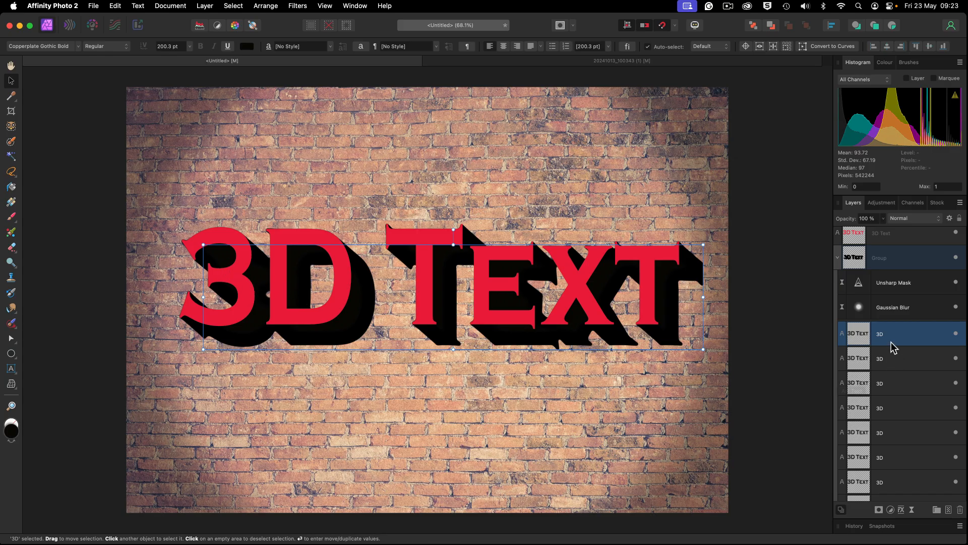
pyautogui.scroll(-4, 894, 370)
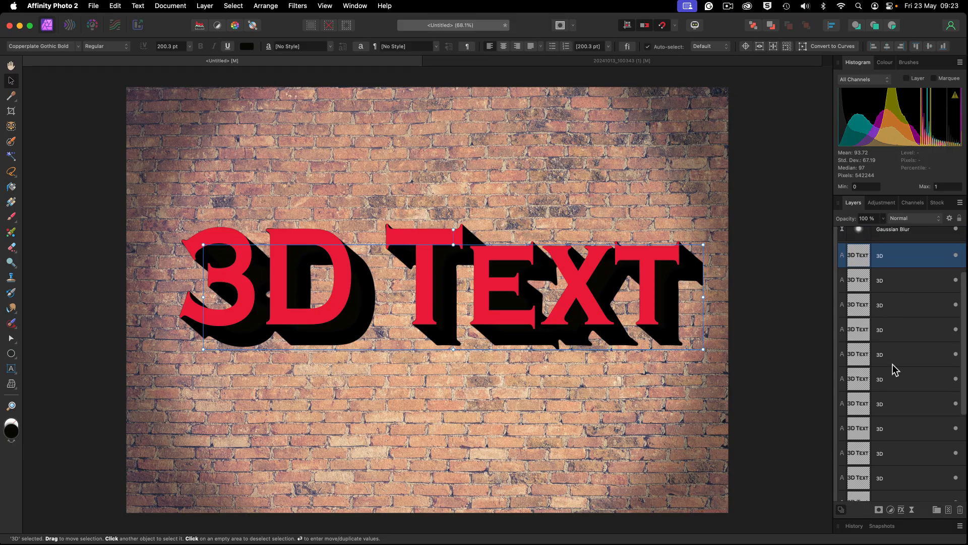
pyautogui.keyDown('shift'); pyautogui.click(900, 402); pyautogui.keyUp('shift')
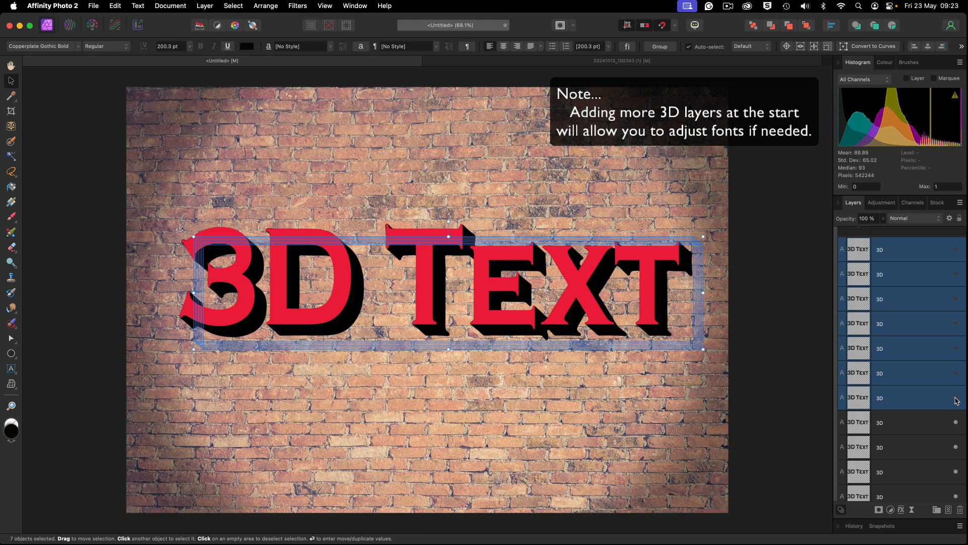
pyautogui.click(932, 425)
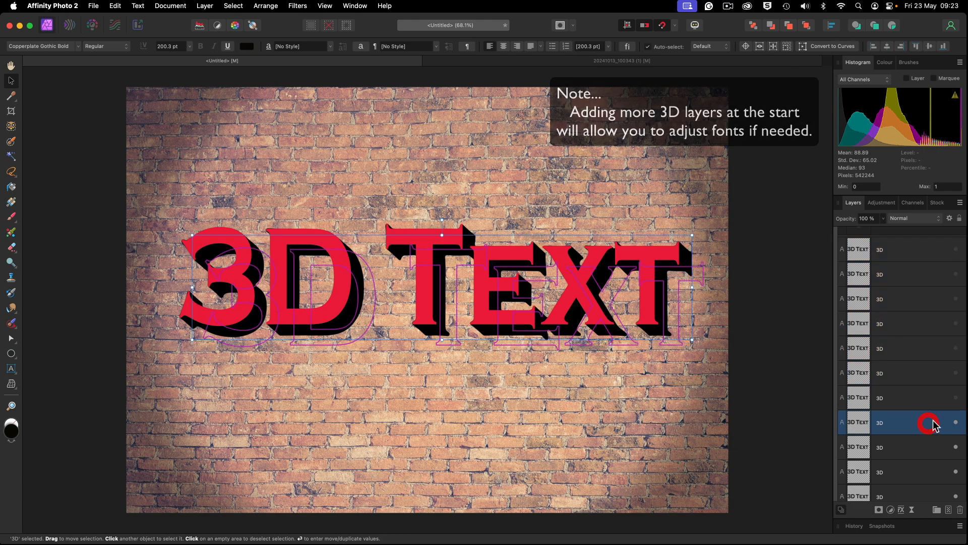
# Try a deeper extrusion by showing the two hidden 3D layers directly above the selected one, and hide them again.
pyautogui.click(956, 399)
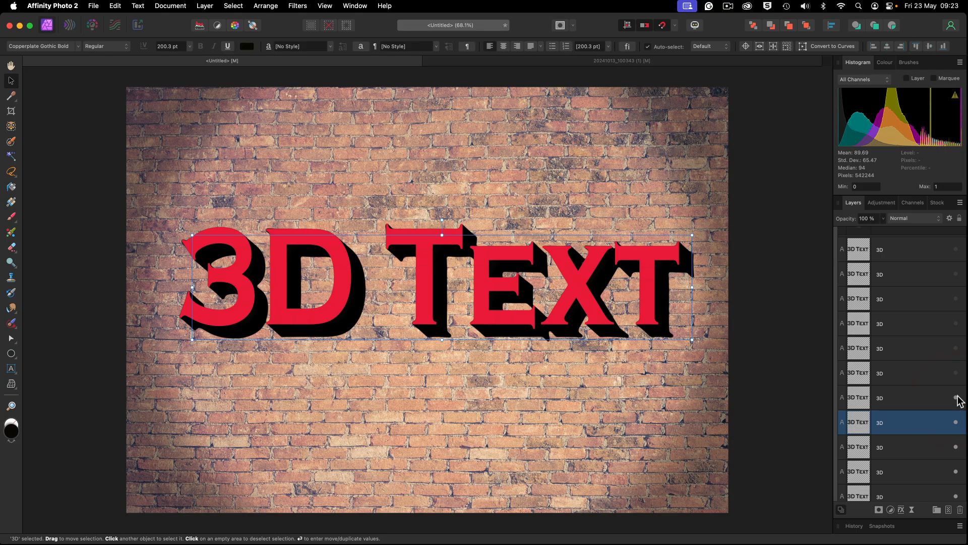
pyautogui.click(955, 374)
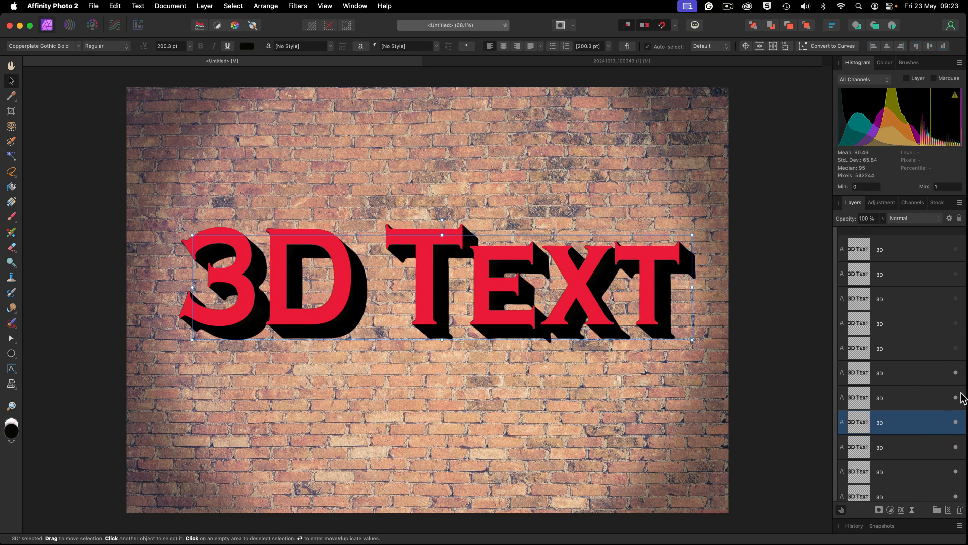
pyautogui.click(956, 374)
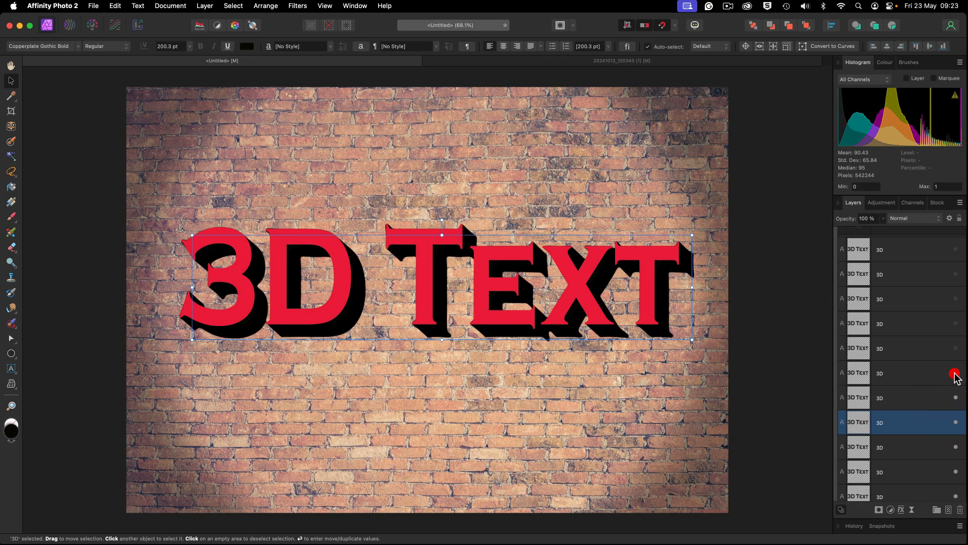
pyautogui.click(956, 399)
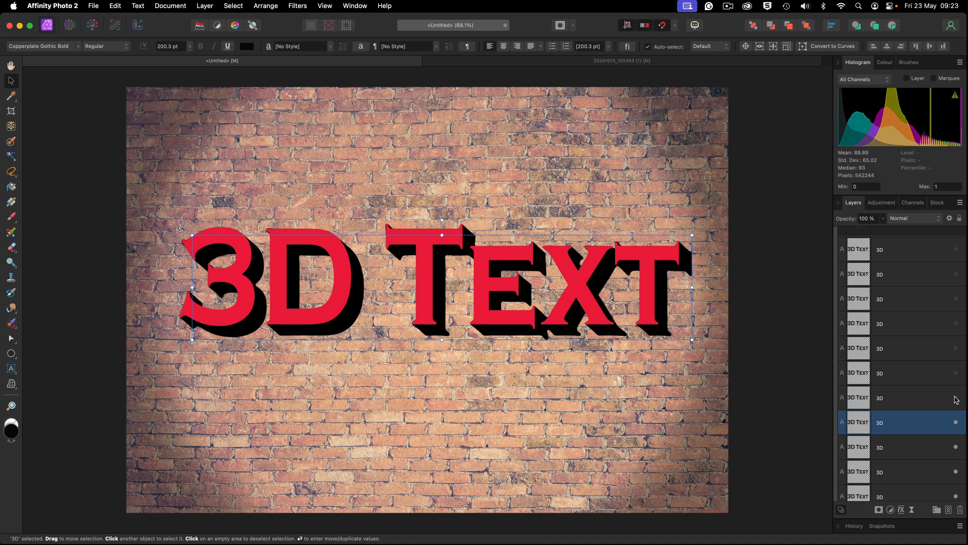
pyautogui.scroll(3, 943, 402)
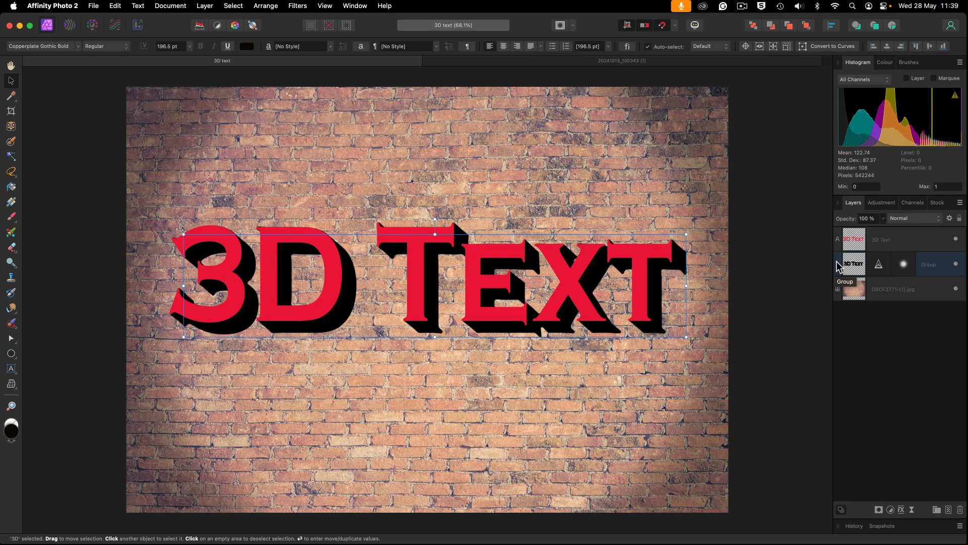
# Try moving the black 3D group up and to the left behind the red text, and undo the move.
pyautogui.click(936, 266)
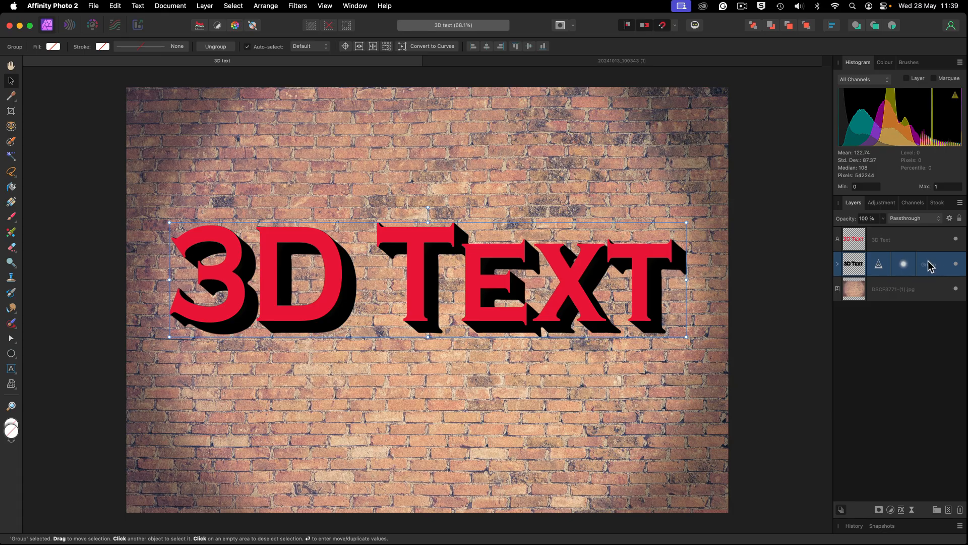
pyautogui.moveTo(609, 303); pyautogui.dragTo(593, 292)
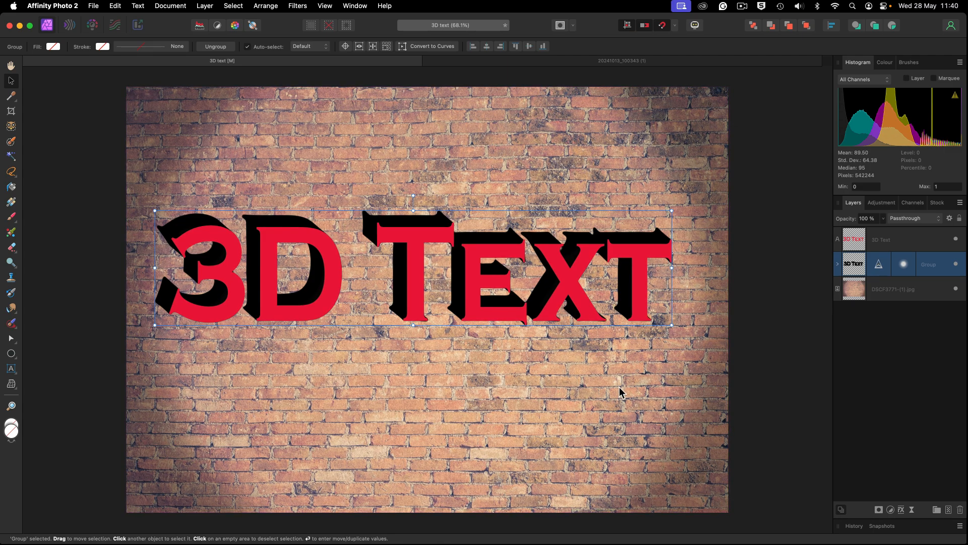
pyautogui.press('super+z')
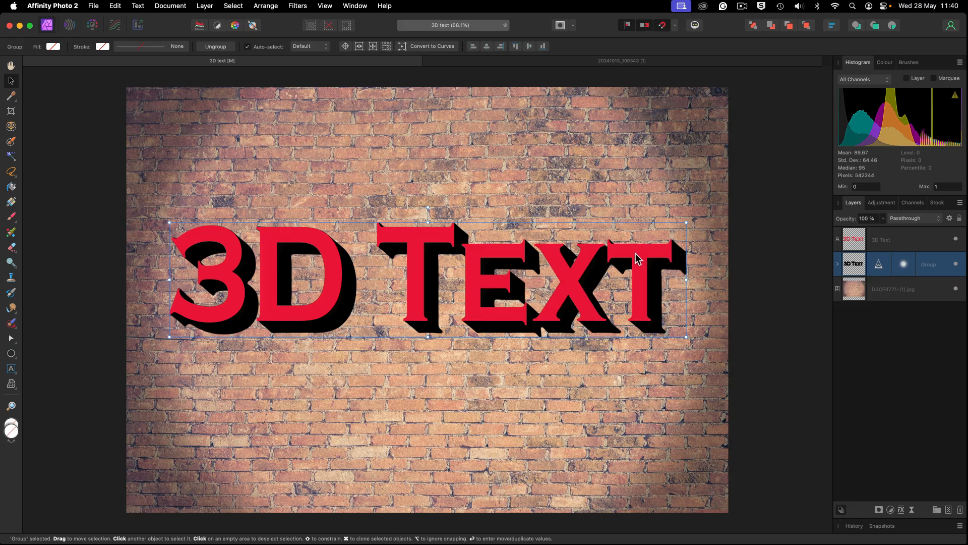
# Apply a 3D layer effect to the red text layer with a radius of 93.8 px and a soften value of 3.5 px.
pyautogui.click(891, 240)
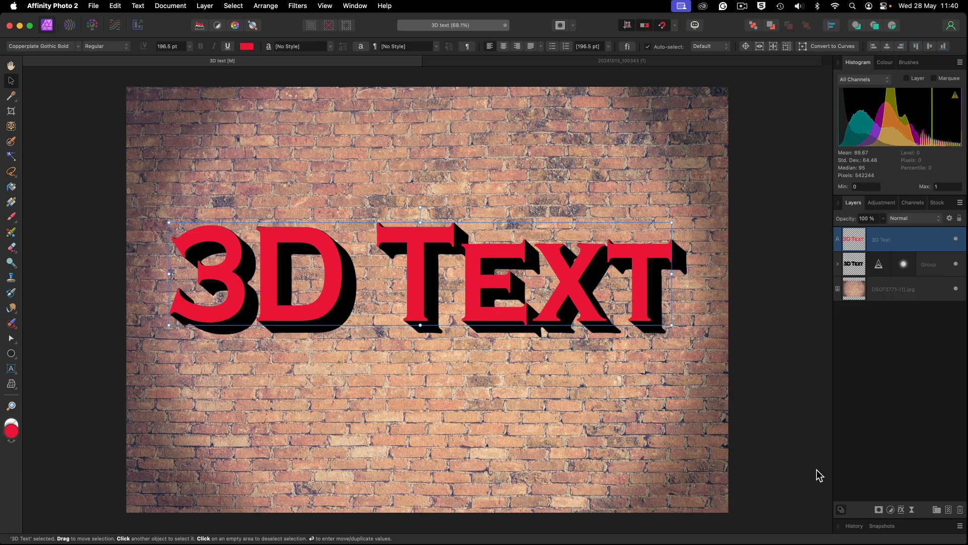
pyautogui.press('h')
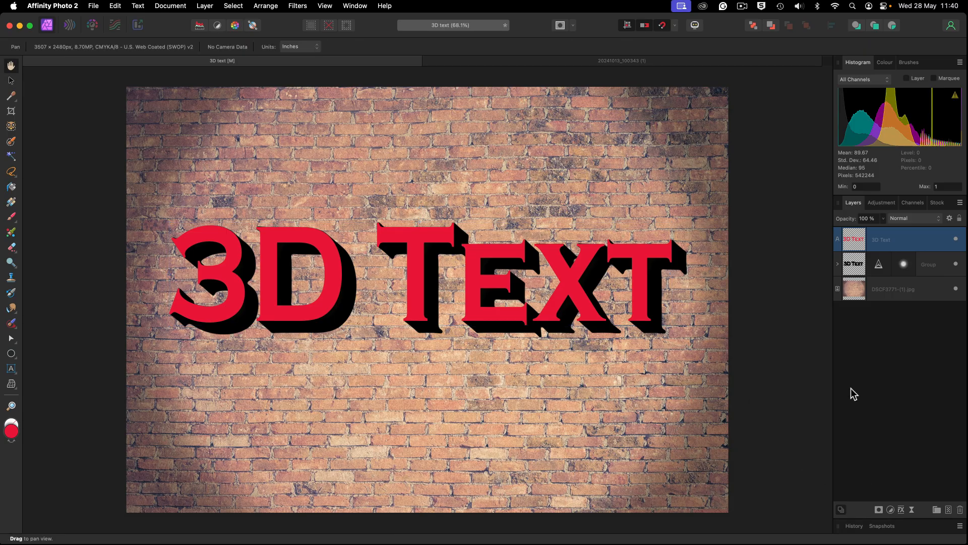
pyautogui.click(901, 510)
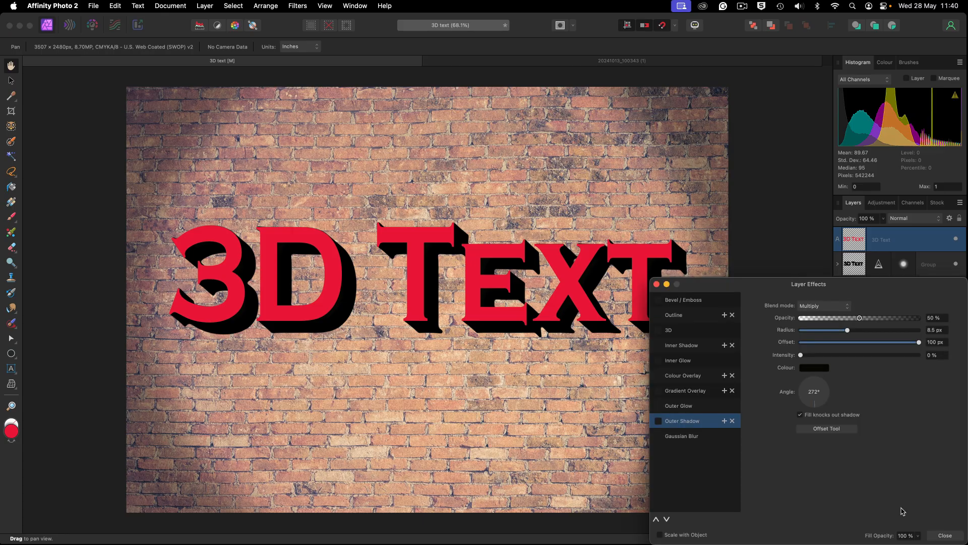
pyautogui.click(687, 330)
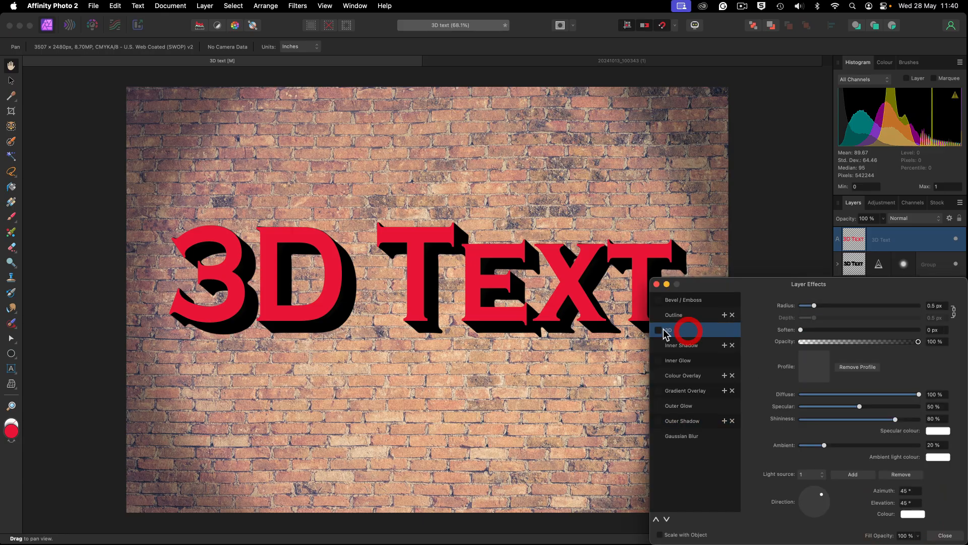
pyautogui.click(659, 330)
pyautogui.moveTo(814, 305); pyautogui.dragTo(900, 307)
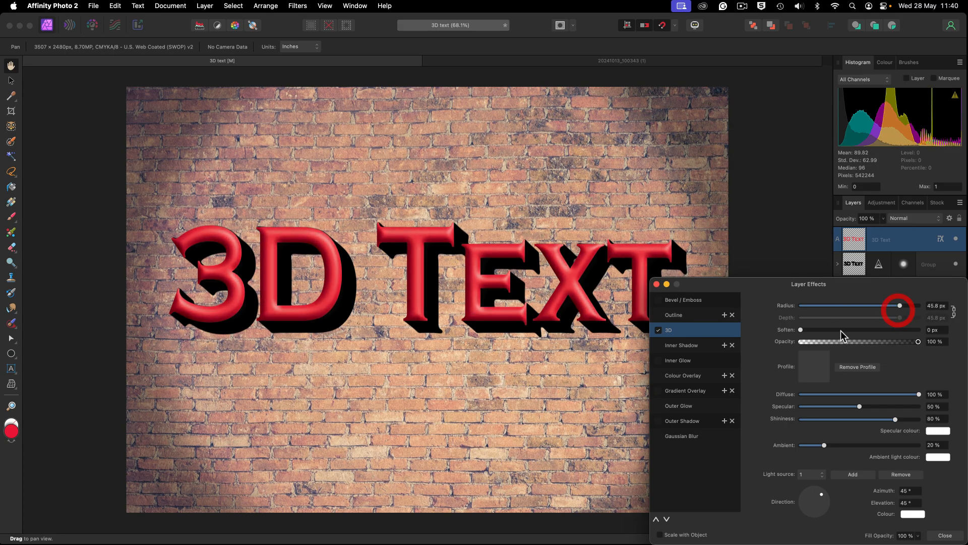
pyautogui.moveTo(829, 332); pyautogui.dragTo(917, 306)
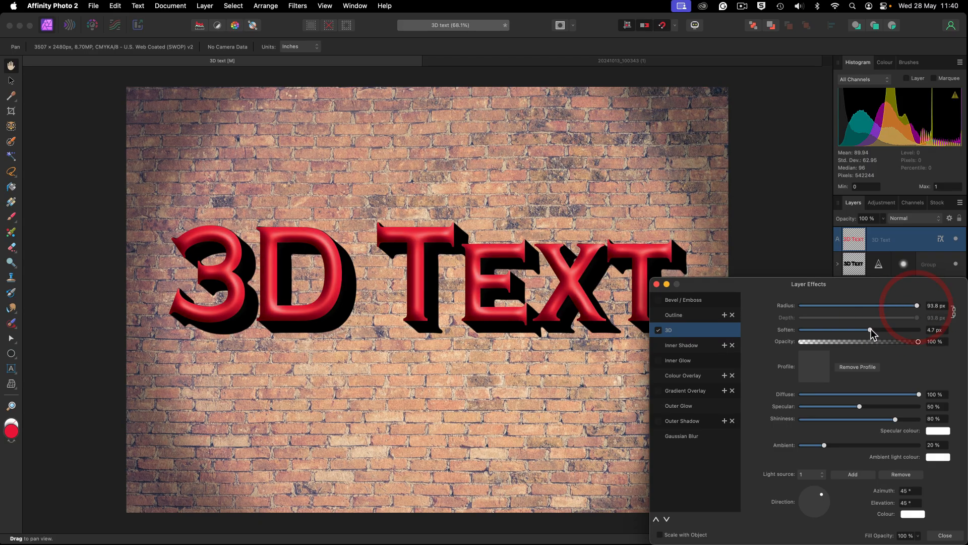
pyautogui.moveTo(872, 333); pyautogui.dragTo(853, 330)
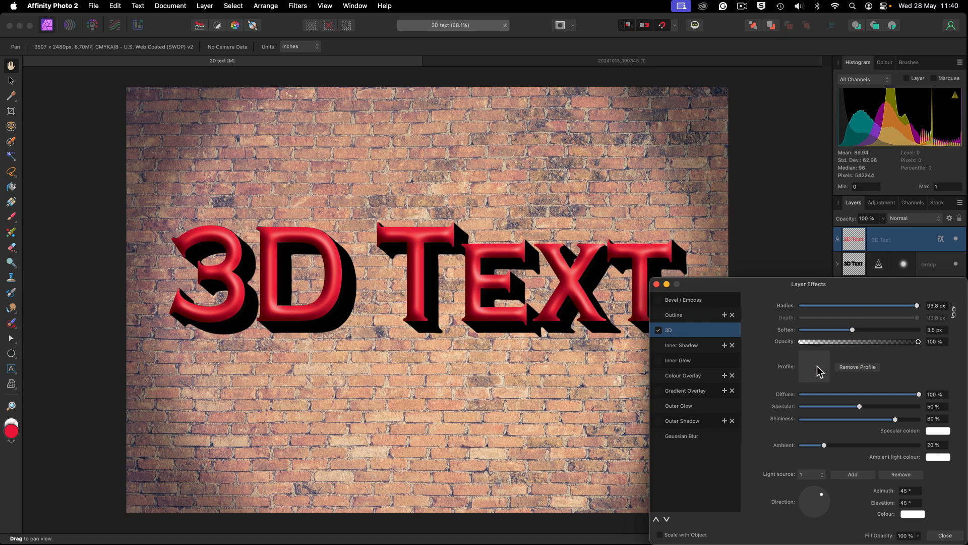
pyautogui.click(657, 285)
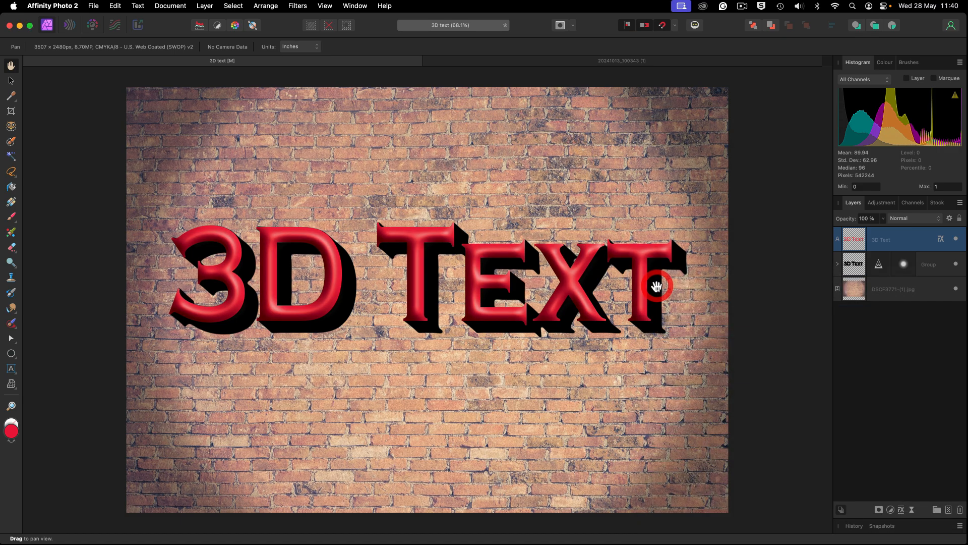
# Add a linear Gradient Overlay effect to the 3D group, angled at 270° with the gradient's mid point at 64%.
pyautogui.click(934, 271)
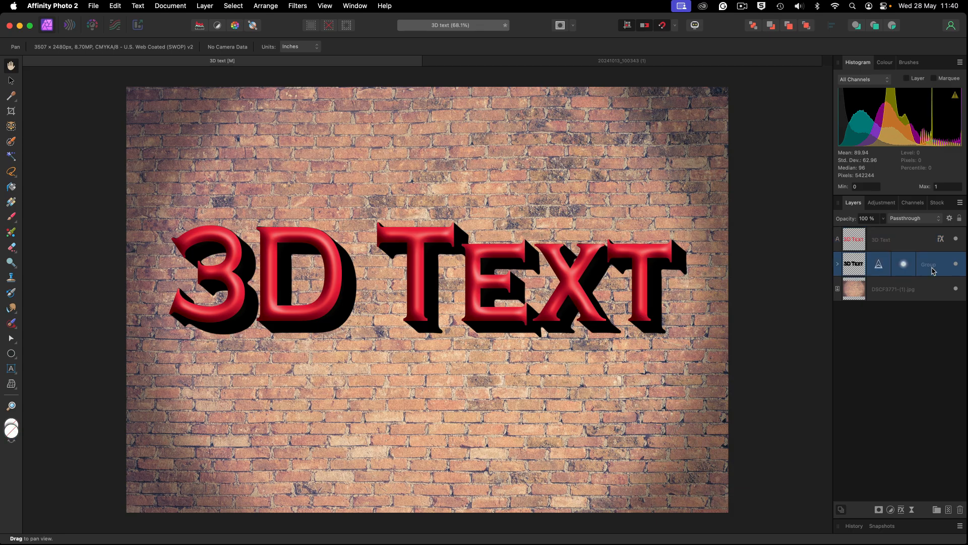
pyautogui.click(902, 511)
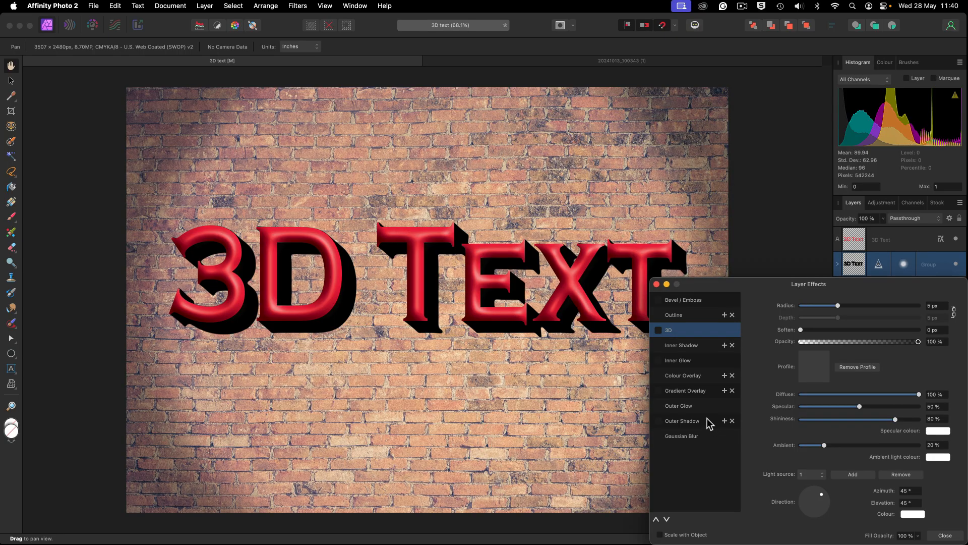
pyautogui.click(686, 391)
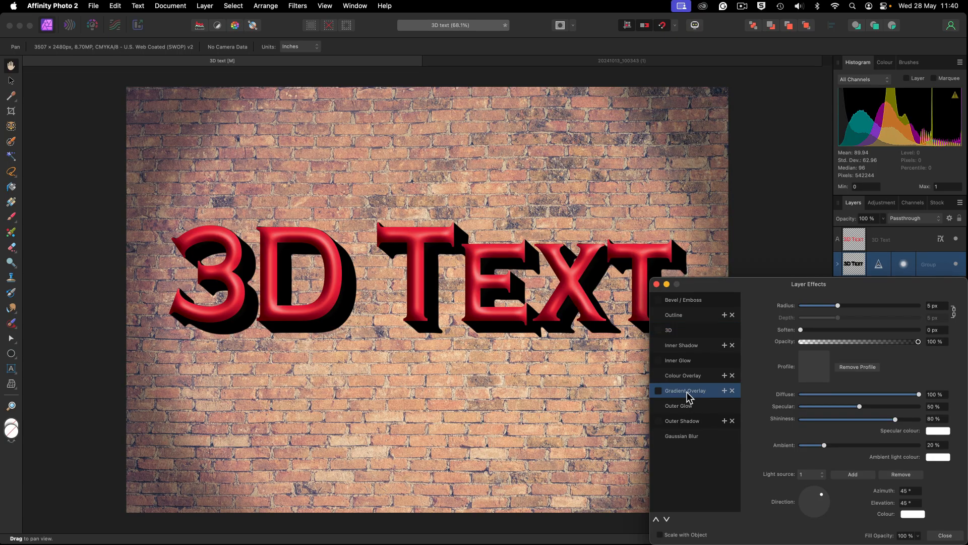
pyautogui.click(658, 391)
pyautogui.click(813, 354)
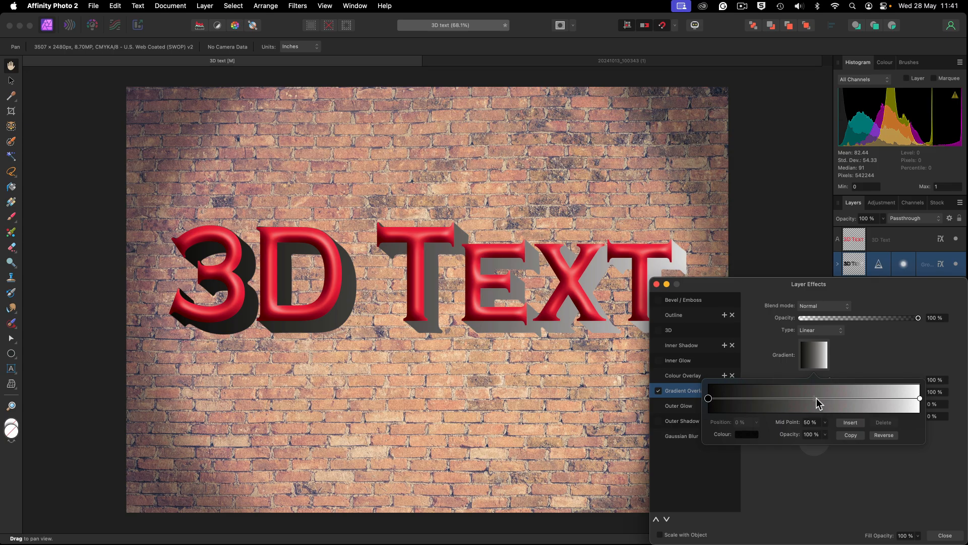
pyautogui.moveTo(816, 403)
pyautogui.mouseDown()
pyautogui.moveTo(763, 401)
pyautogui.moveTo(867, 402)
pyautogui.mouseUp()
pyautogui.click(826, 464)
pyautogui.moveTo(827, 439)
pyautogui.mouseDown()
pyautogui.moveTo(811, 456)
pyautogui.moveTo(814, 428)
pyautogui.mouseUp()
pyautogui.click(813, 359)
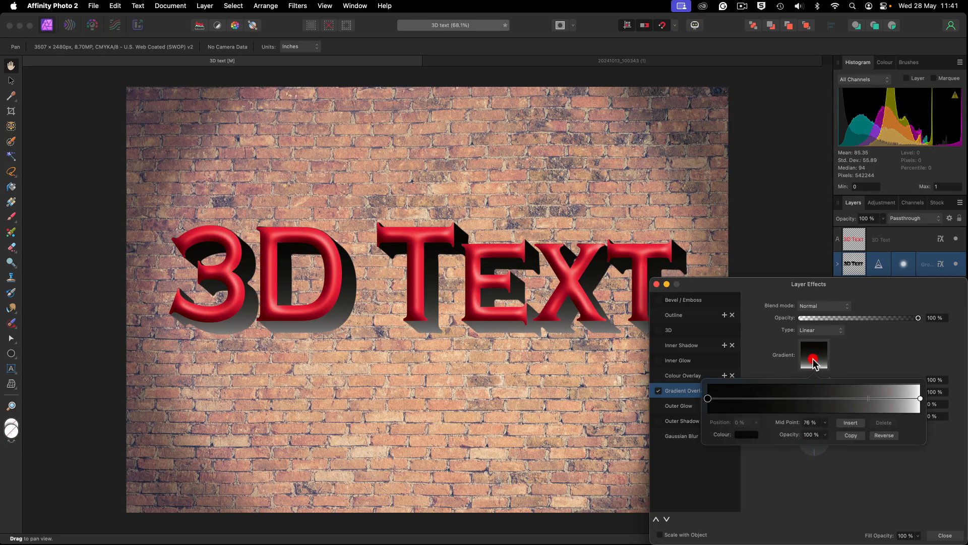
pyautogui.moveTo(868, 402)
pyautogui.mouseDown()
pyautogui.moveTo(830, 404)
pyautogui.moveTo(845, 401)
pyautogui.mouseUp()
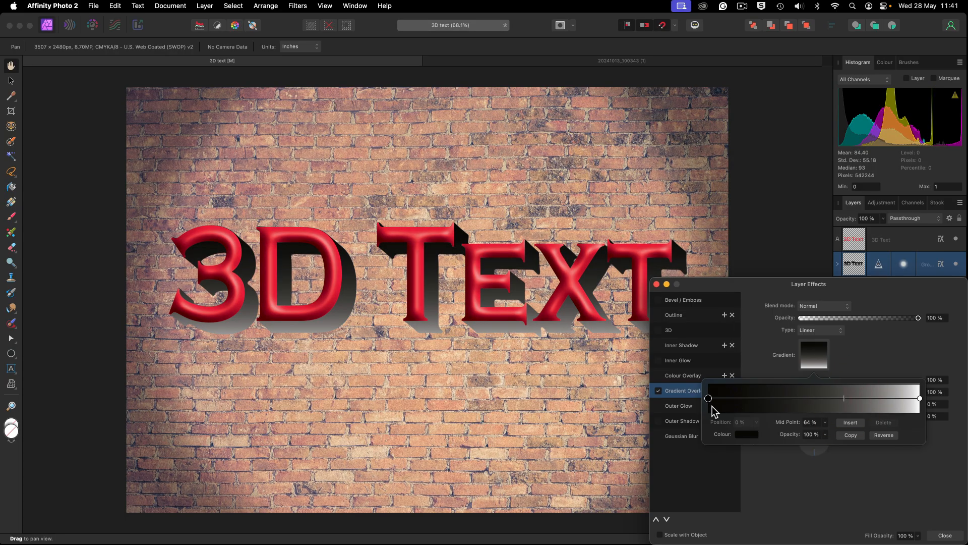
# Recolour the group's gradient overlay to run from red (FF0000) at the start to yellow (FFD500) at the end.
pyautogui.click(746, 435)
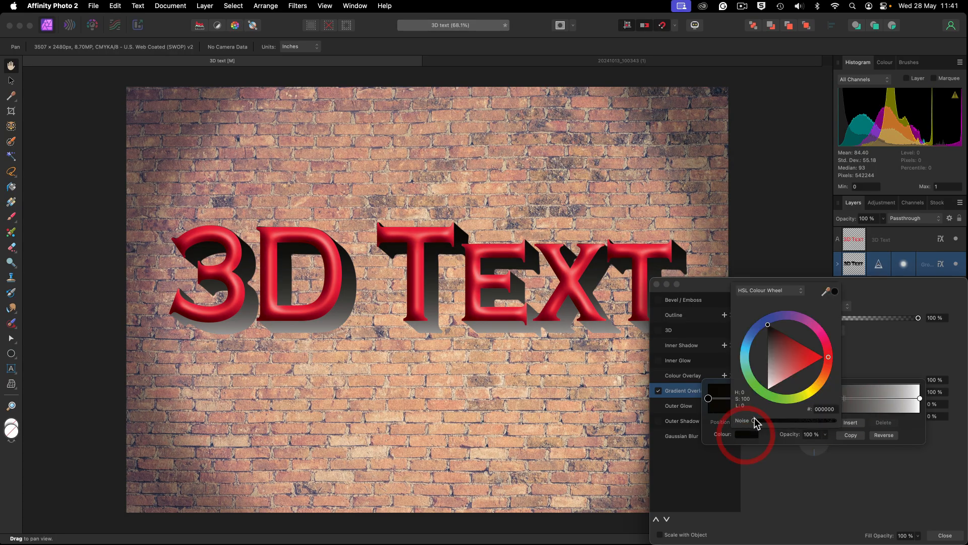
pyautogui.moveTo(768, 327); pyautogui.dragTo(827, 364)
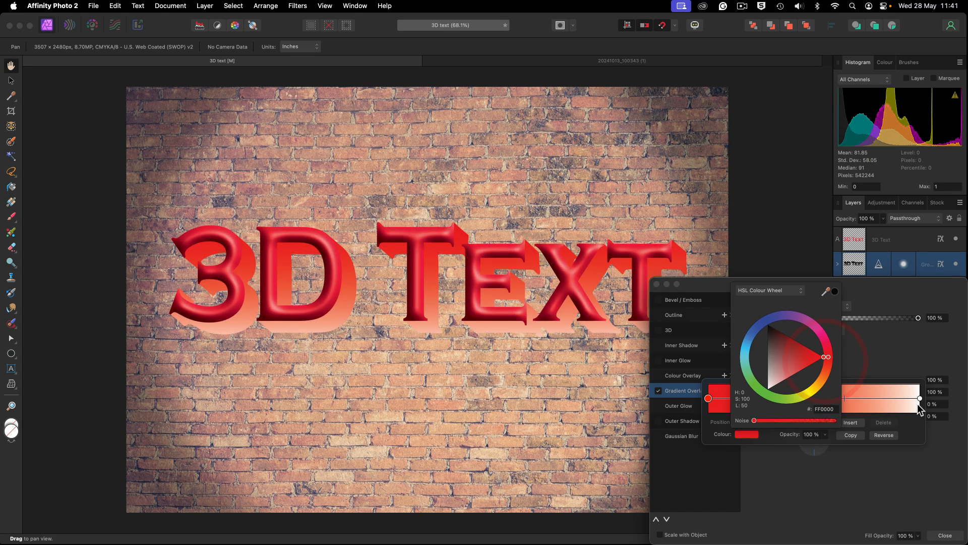
pyautogui.click(920, 400)
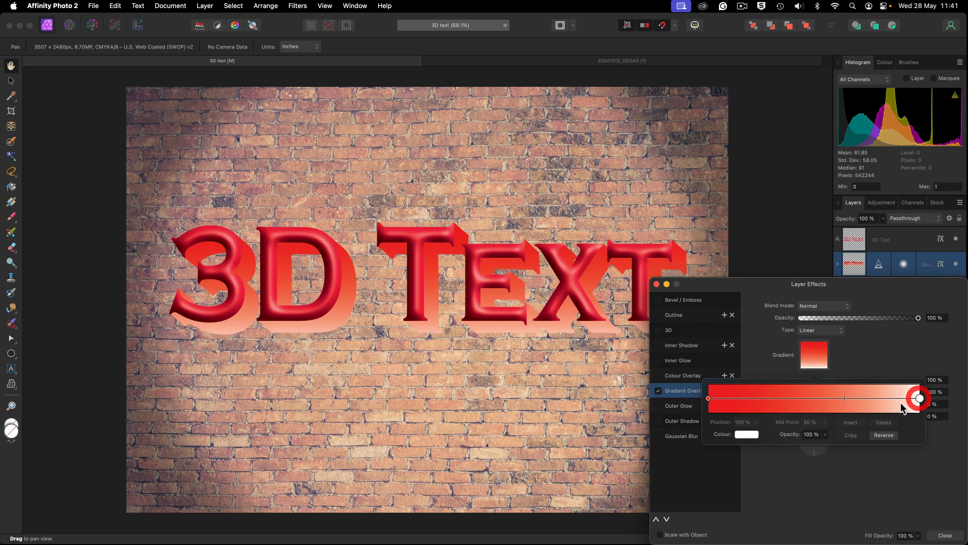
pyautogui.click(747, 434)
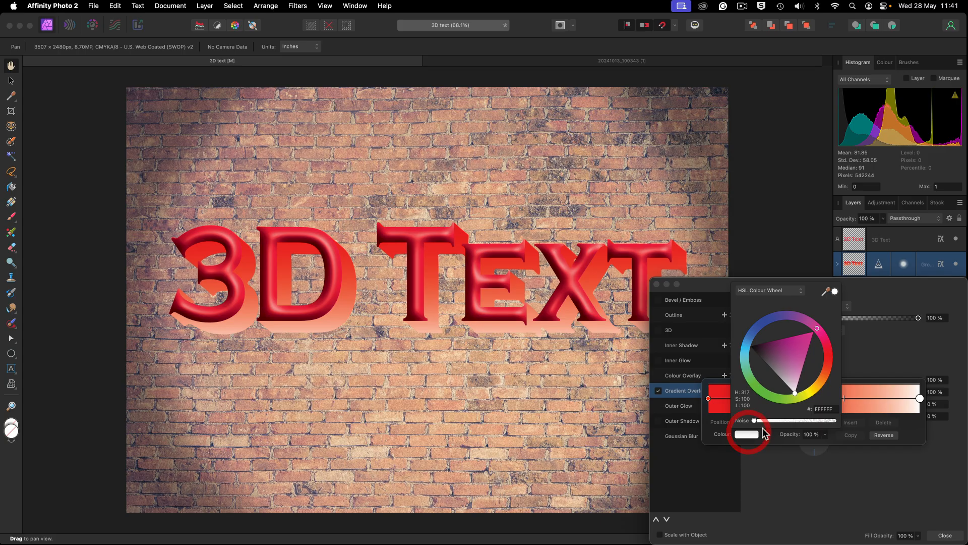
pyautogui.click(813, 393)
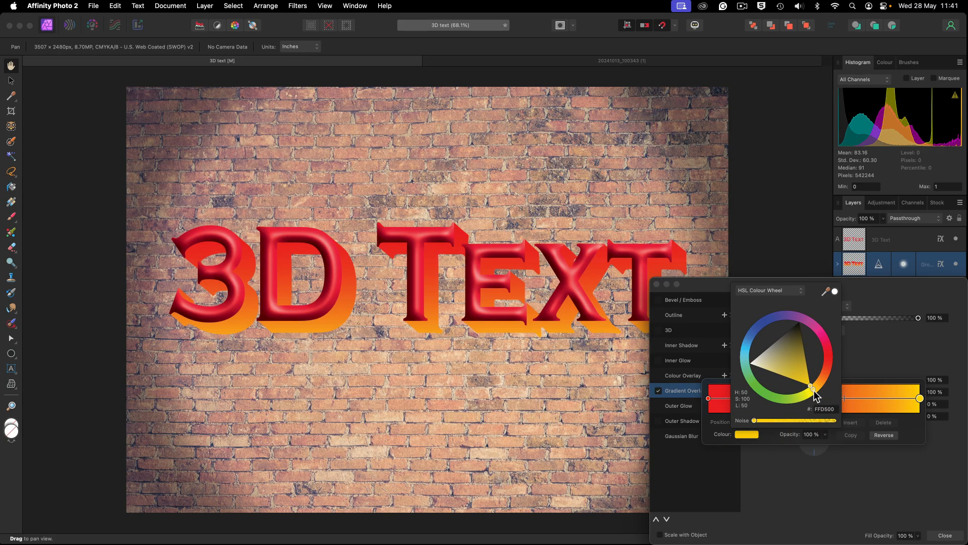
# Shift the mid point of the red-to-yellow gradient to about 41%.
pyautogui.click(867, 394)
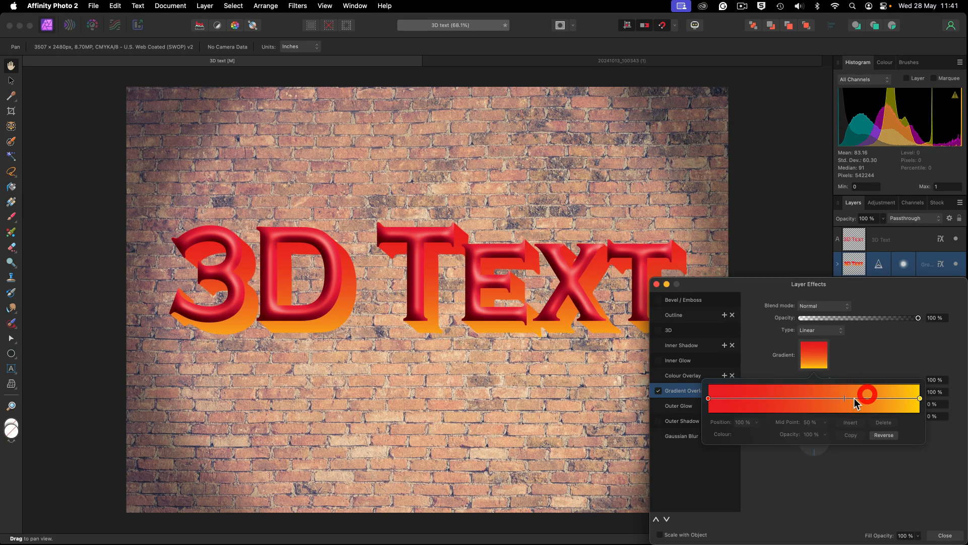
pyautogui.moveTo(844, 400)
pyautogui.mouseDown()
pyautogui.moveTo(880, 404)
pyautogui.moveTo(797, 405)
pyautogui.mouseUp()
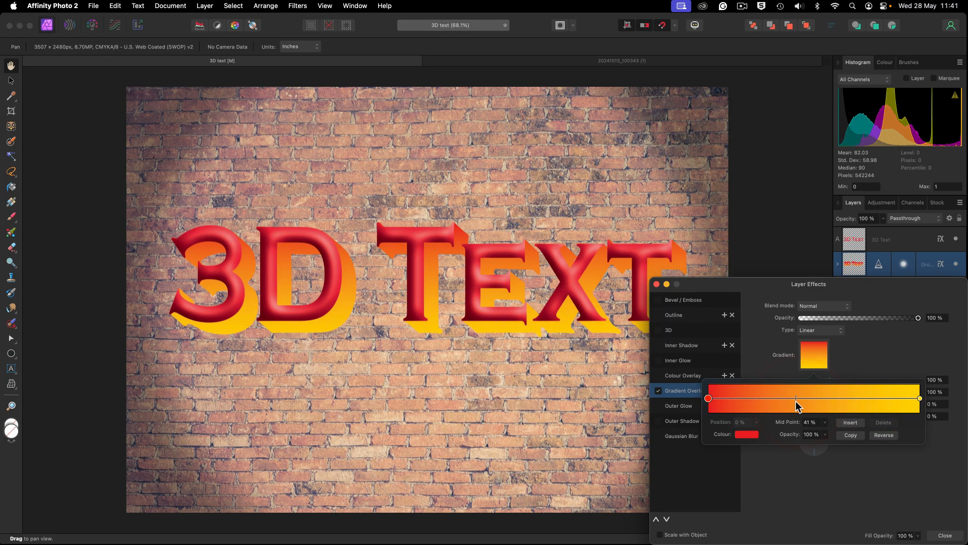
pyautogui.click(831, 483)
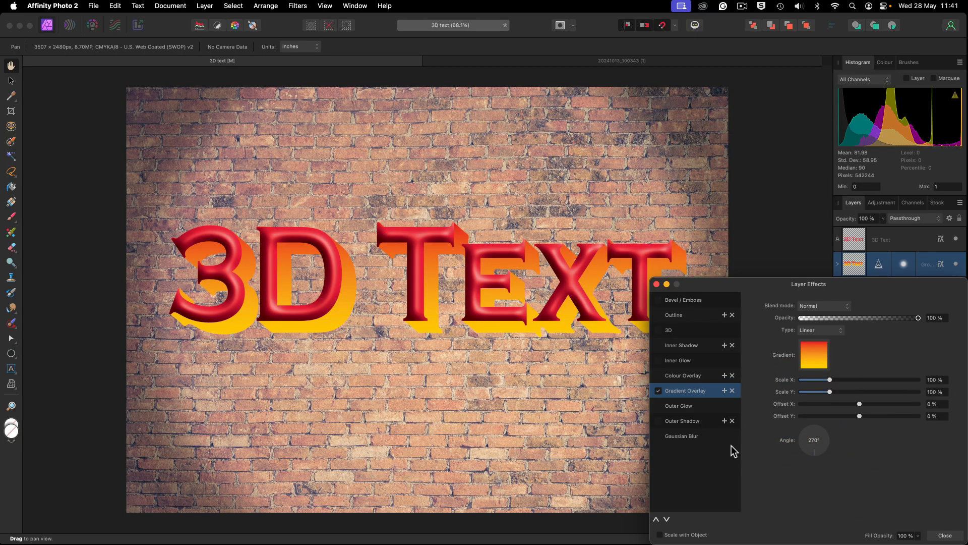
# Add an Outer Shadow effect to the 3D group with a 29.5 px radius and a 53.7 px offset at a 317° angle.
pyautogui.click(704, 422)
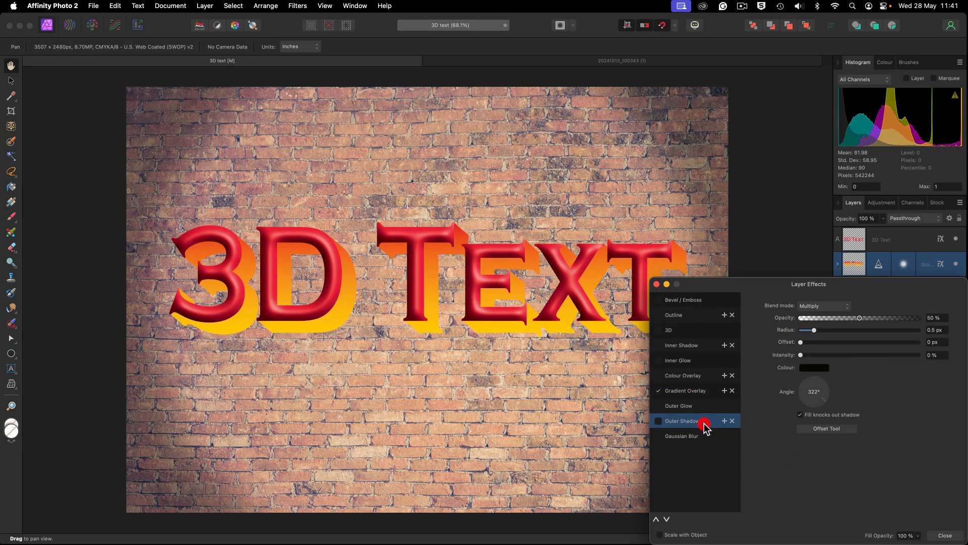
pyautogui.click(658, 421)
pyautogui.moveTo(816, 331); pyautogui.dragTo(874, 343)
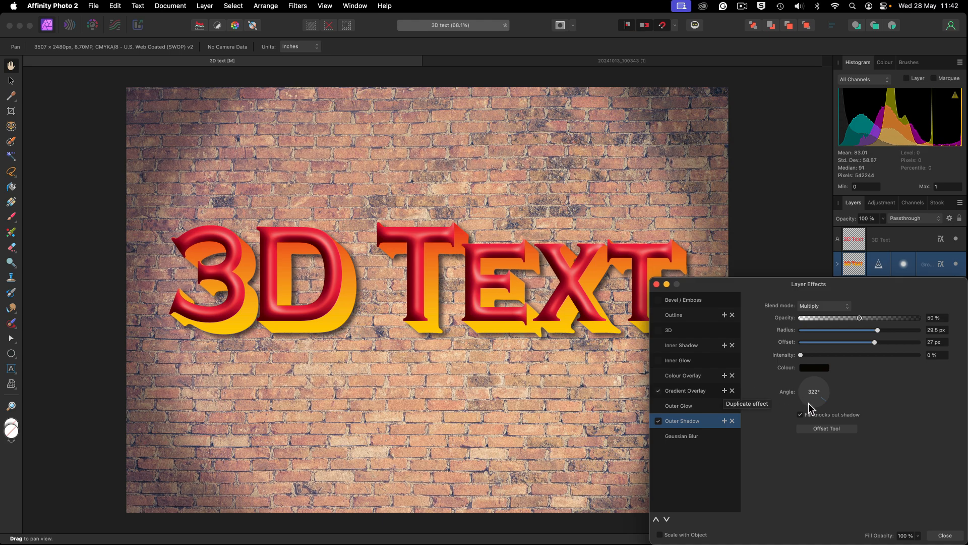
pyautogui.click(812, 428)
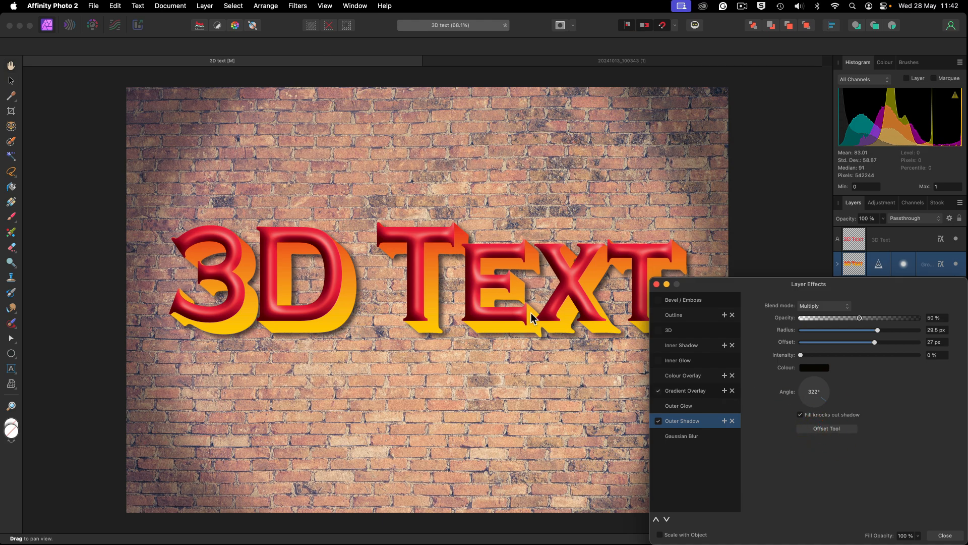
pyautogui.moveTo(529, 313); pyautogui.dragTo(536, 320)
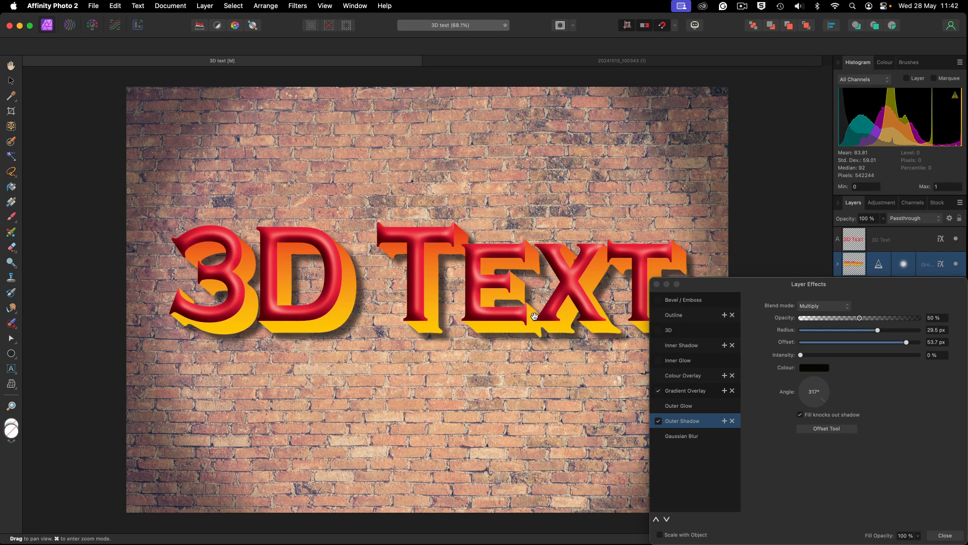
pyautogui.press('super+space')
pyautogui.click(530, 316)
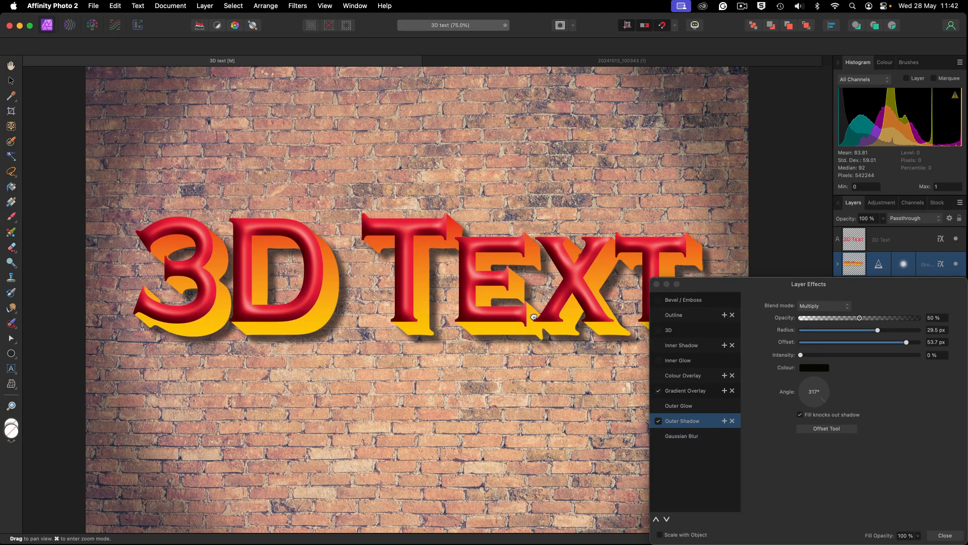
# Compare the 3D text with its Outer Shadow effect switched off and back on.
pyautogui.moveTo(535, 316); pyautogui.dragTo(464, 343)
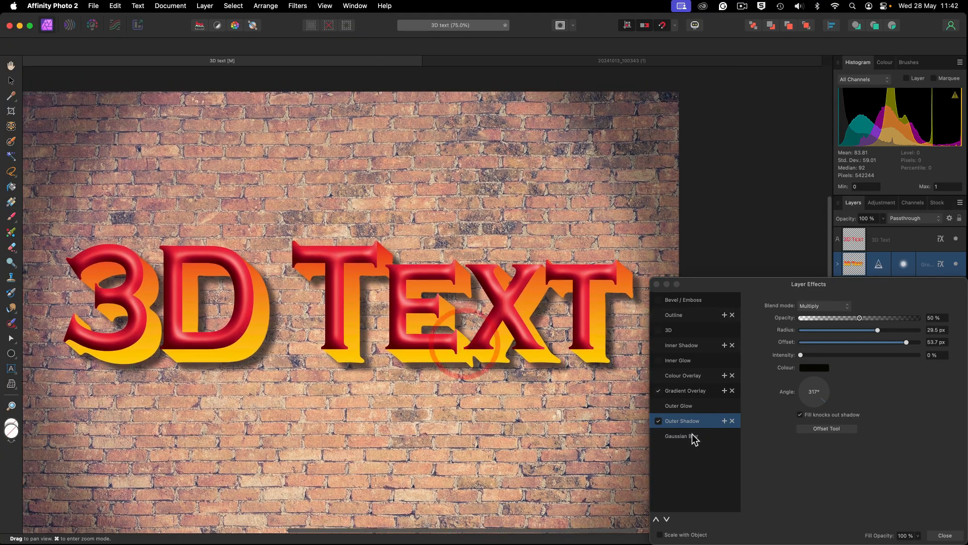
pyautogui.click(659, 421)
pyautogui.click(659, 421)
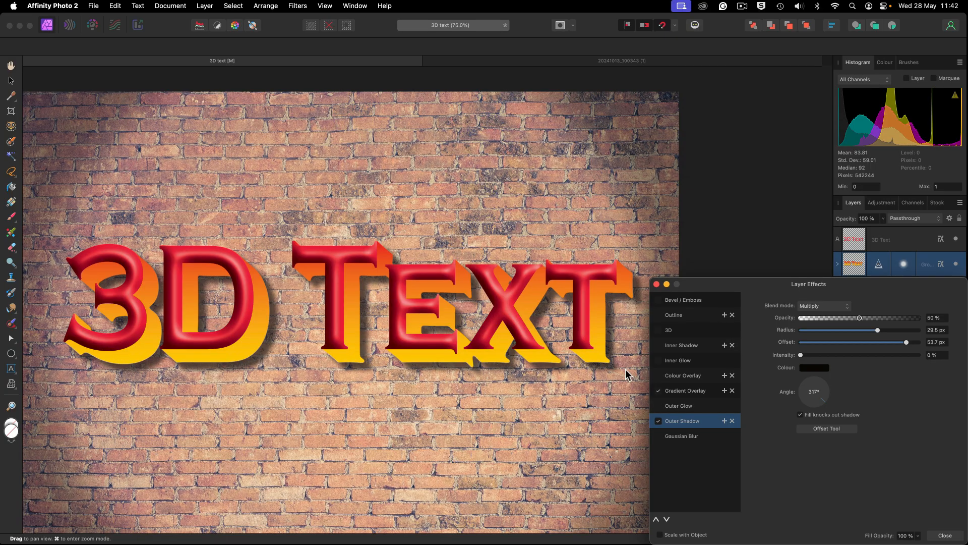
# Add a solid black Outline effect to the 3D group with a 4.2 px radius, aligned outside.
pyautogui.click(669, 315)
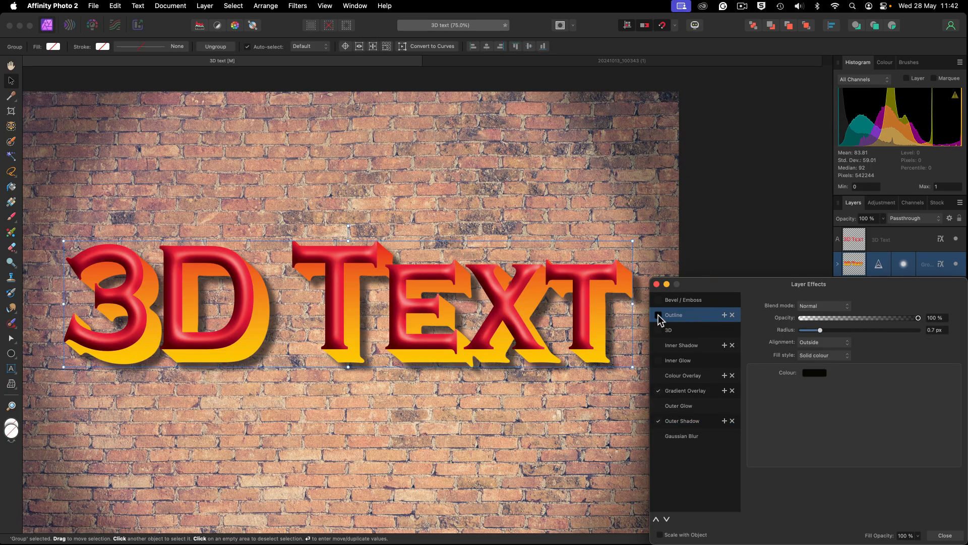
pyautogui.click(659, 315)
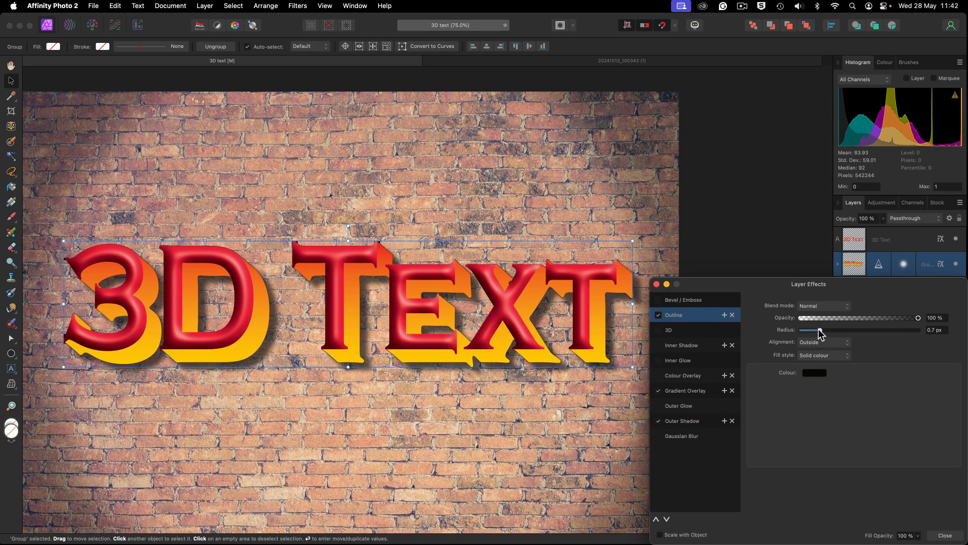
pyautogui.moveTo(820, 333); pyautogui.dragTo(835, 334)
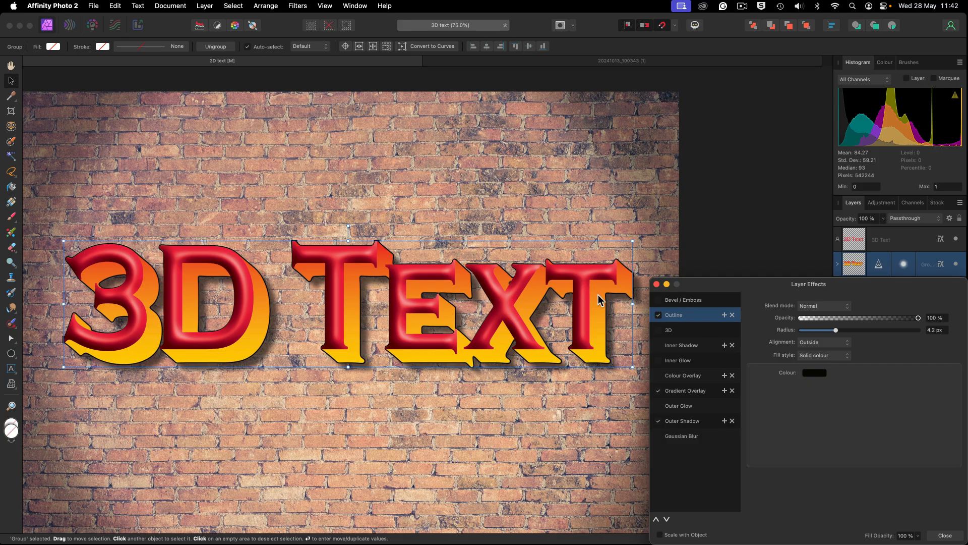
# Add an Inner Shadow effect to the 3D group with a 35.9 px radius and a 7.3 px offset.
pyautogui.click(659, 346)
pyautogui.click(685, 352)
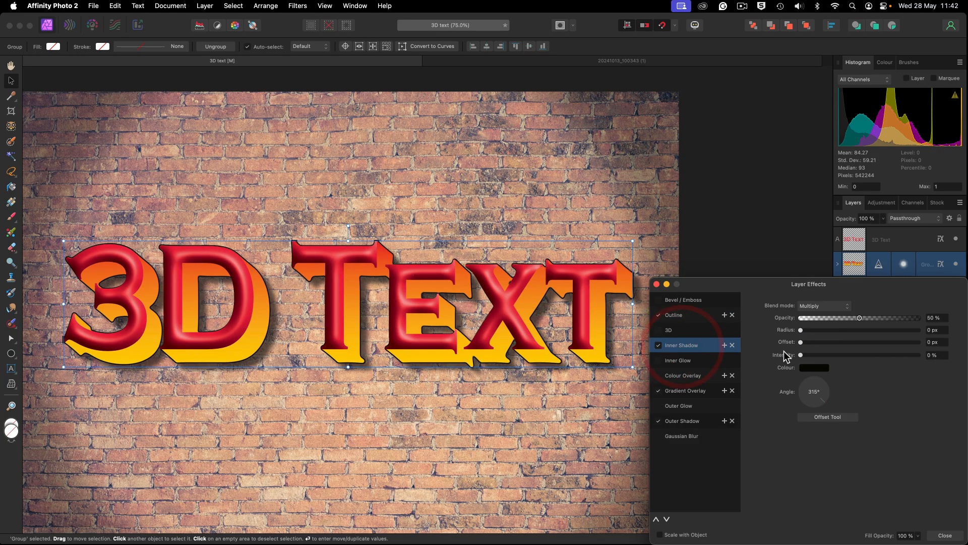
pyautogui.moveTo(837, 330); pyautogui.dragTo(886, 335)
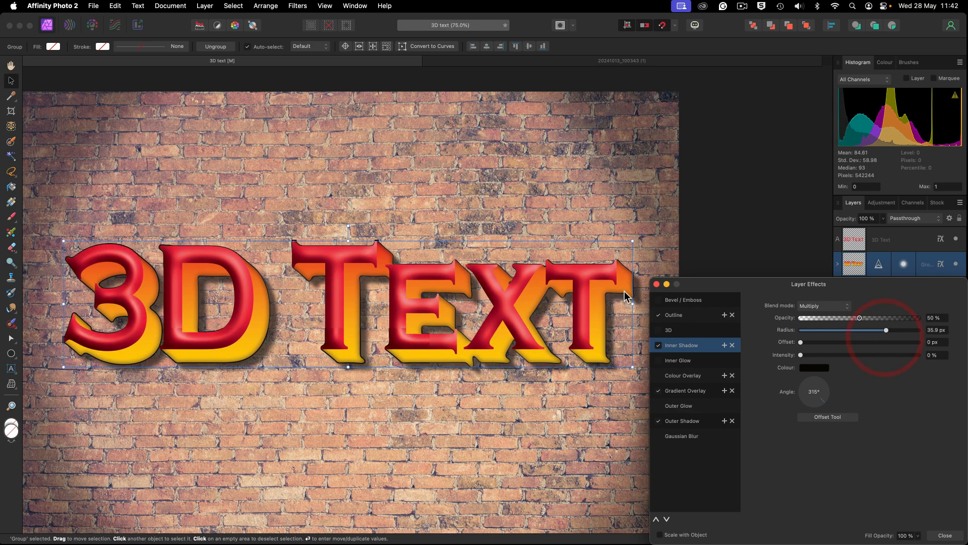
pyautogui.click(659, 345)
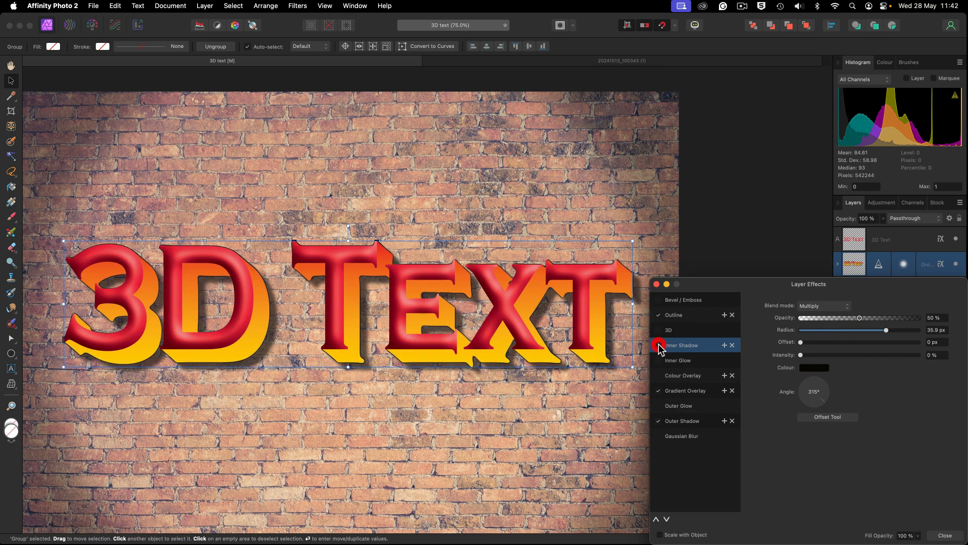
pyautogui.click(658, 345)
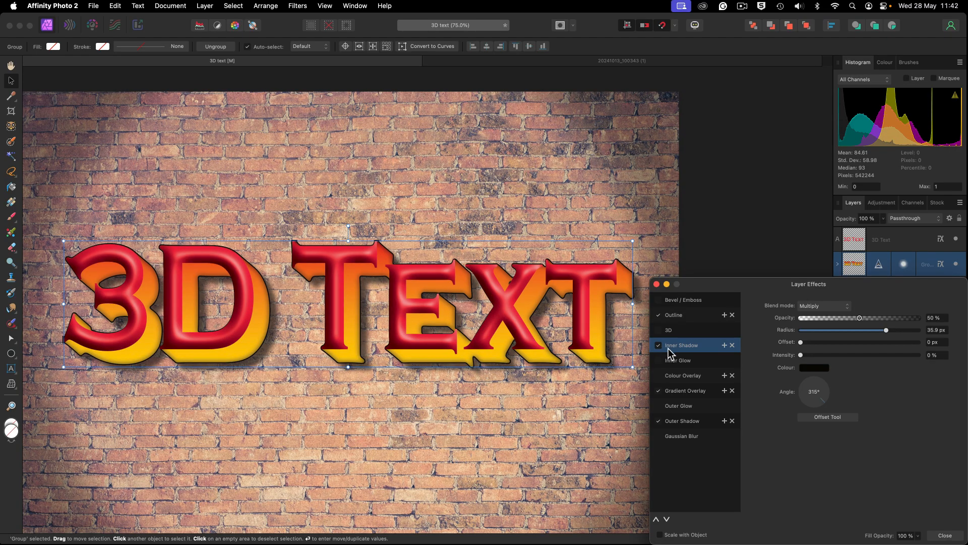
pyautogui.moveTo(801, 342)
pyautogui.mouseDown()
pyautogui.moveTo(829, 347)
pyautogui.moveTo(804, 344)
pyautogui.mouseUp()
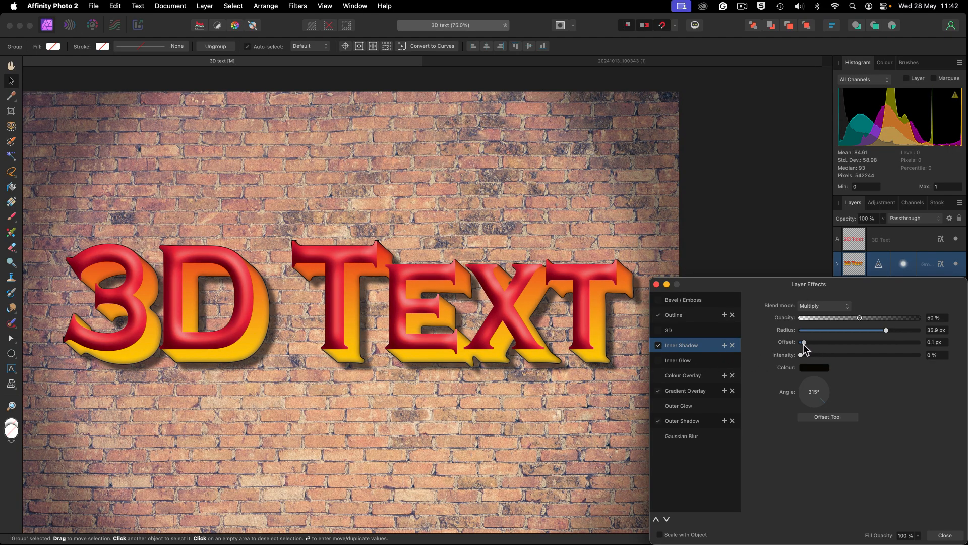
pyautogui.click(845, 347)
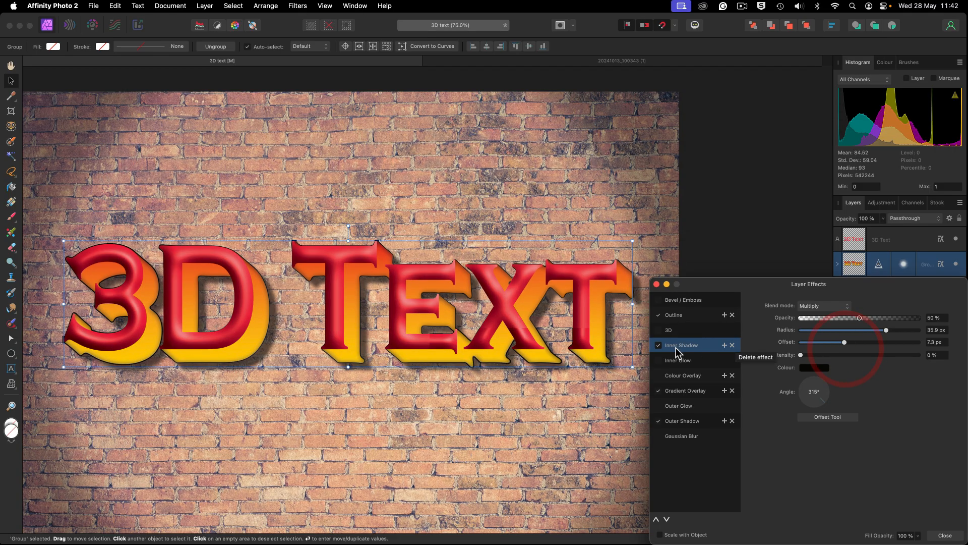
# Compare the extruded lettering with the Inner Shadow effect repeatedly switched off and on.
pyautogui.click(657, 345)
pyautogui.click(658, 346)
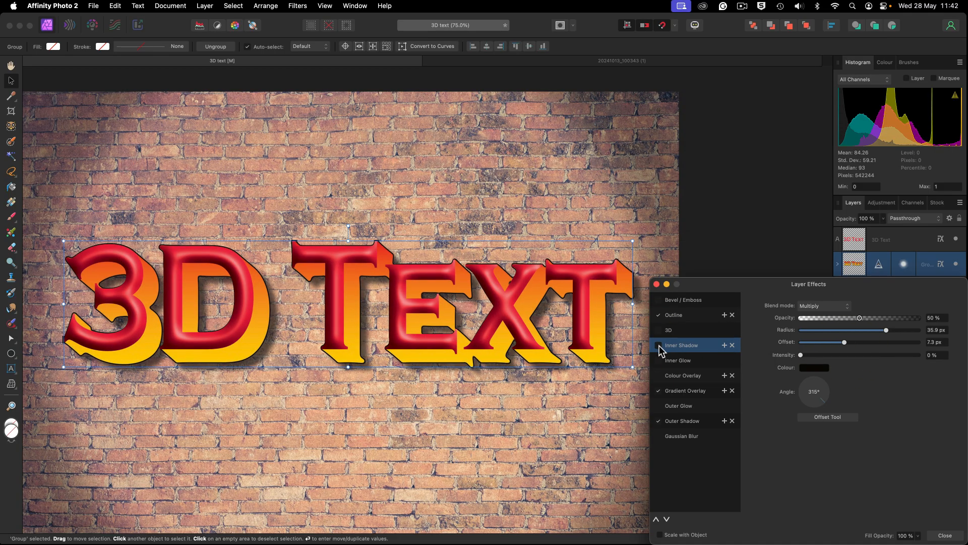
pyautogui.click(659, 346)
pyautogui.click(659, 346)
pyautogui.click(659, 346)
pyautogui.click(659, 346)
pyautogui.click(659, 346)
pyautogui.click(659, 346)
# Strengthen the group's inner shadow to a 57 px radius and 37% intensity, and close the layer effects.
pyautogui.moveTo(885, 331); pyautogui.dragTo(907, 330)
pyautogui.moveTo(801, 355); pyautogui.dragTo(844, 363)
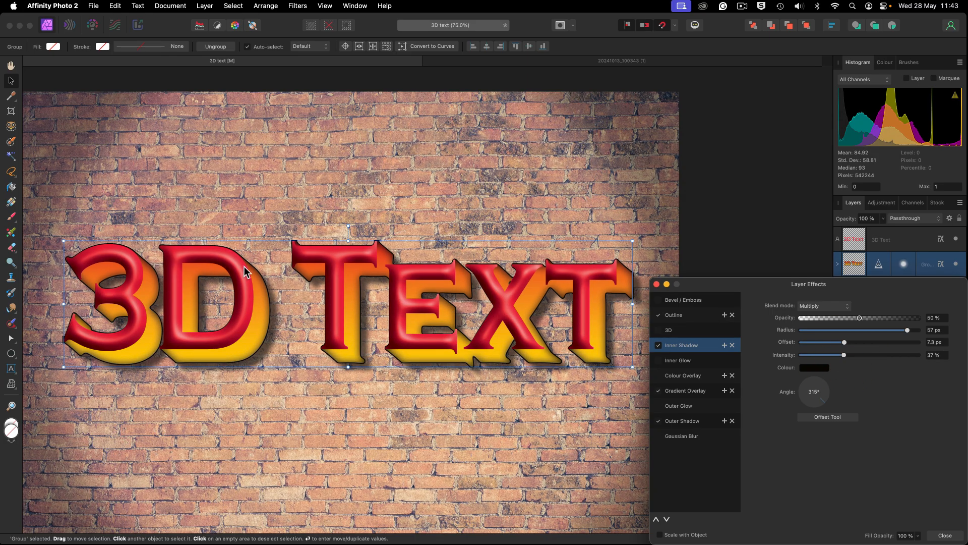
pyautogui.click(658, 345)
pyautogui.click(659, 344)
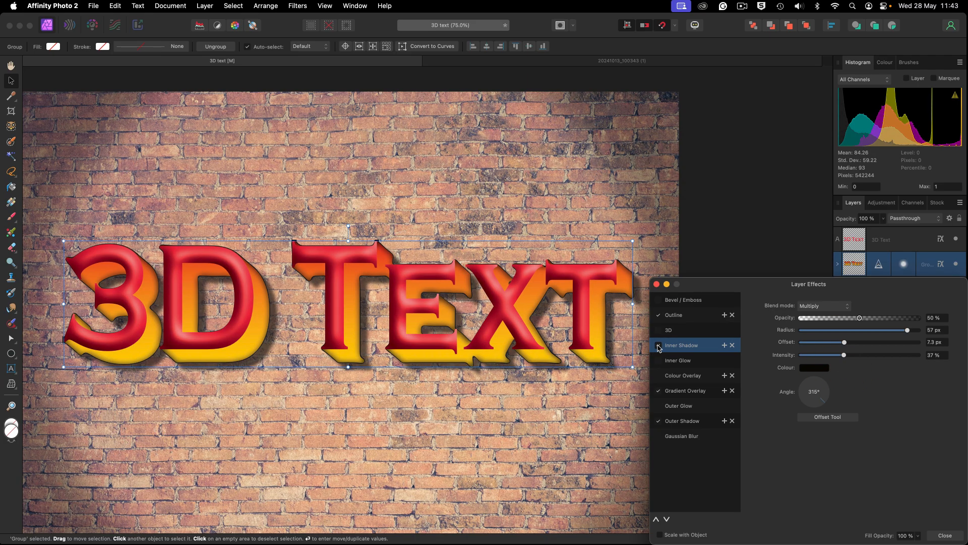
pyautogui.click(657, 285)
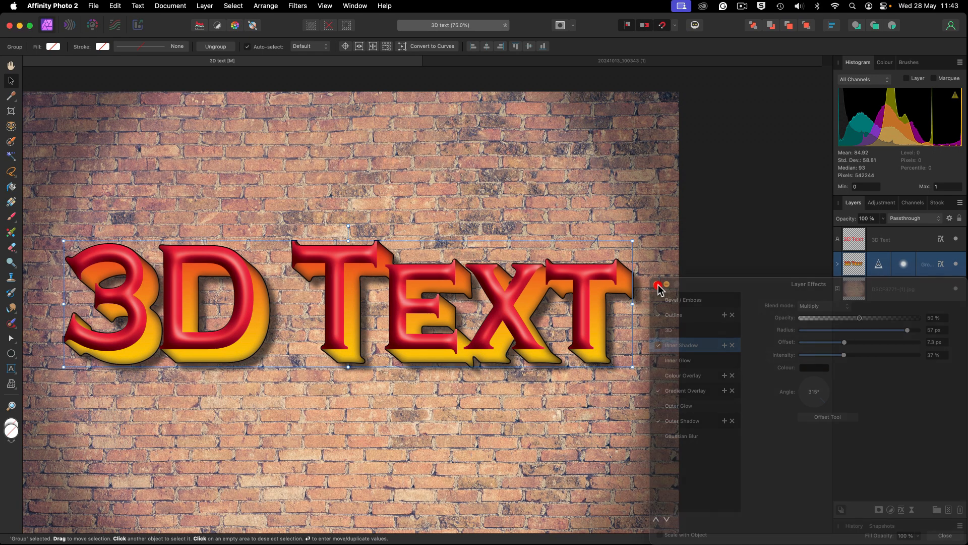
# Inspect the styled 3D text at 100% zoom.
pyautogui.press('h')
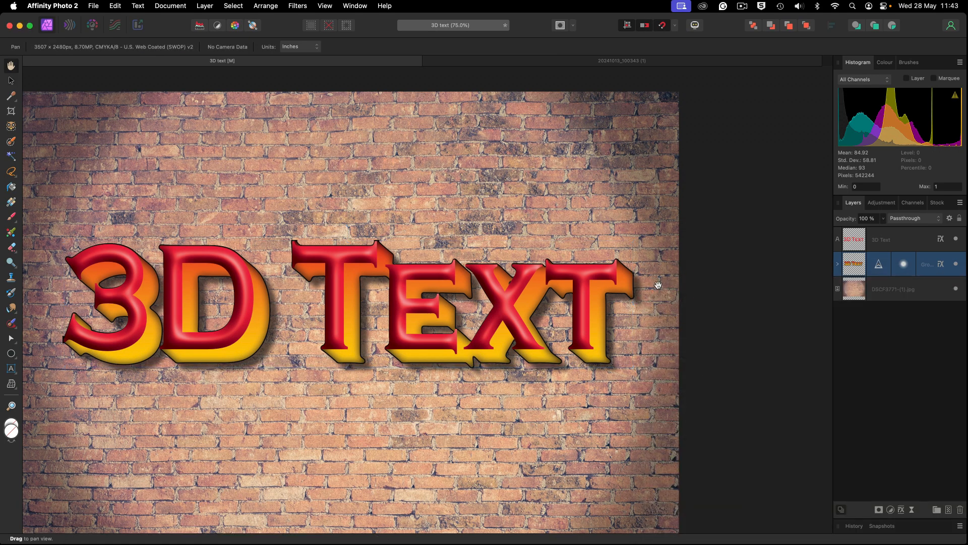
pyautogui.press('super+1')
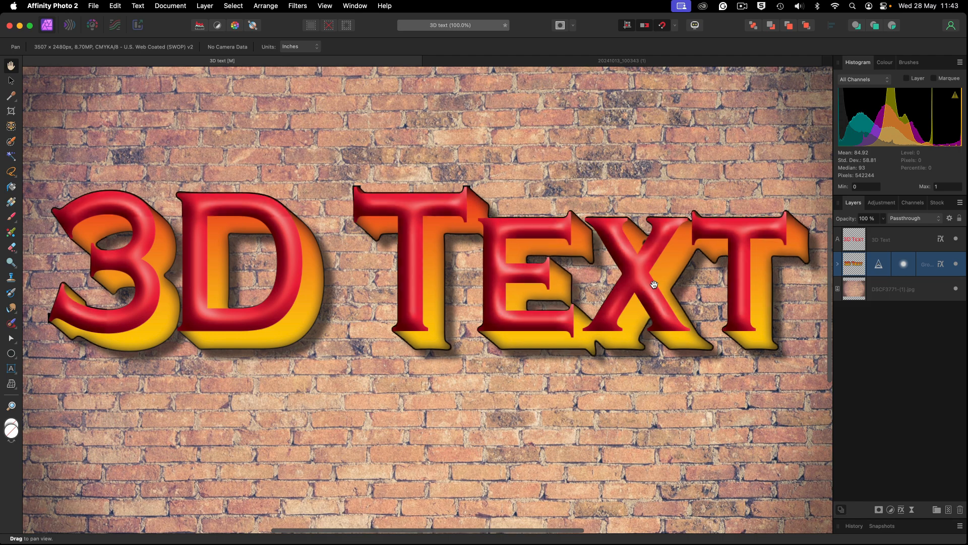
pyautogui.hscroll(1, 654, 285)
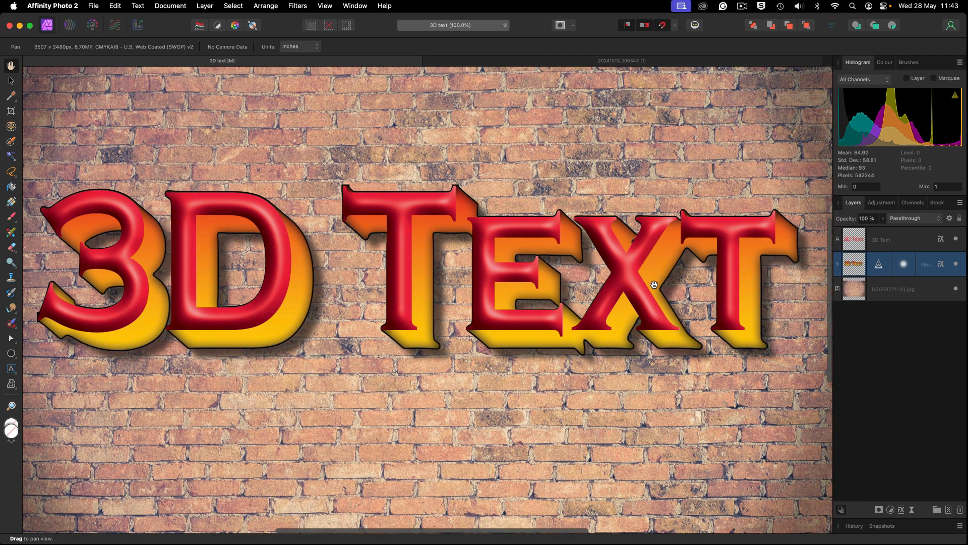